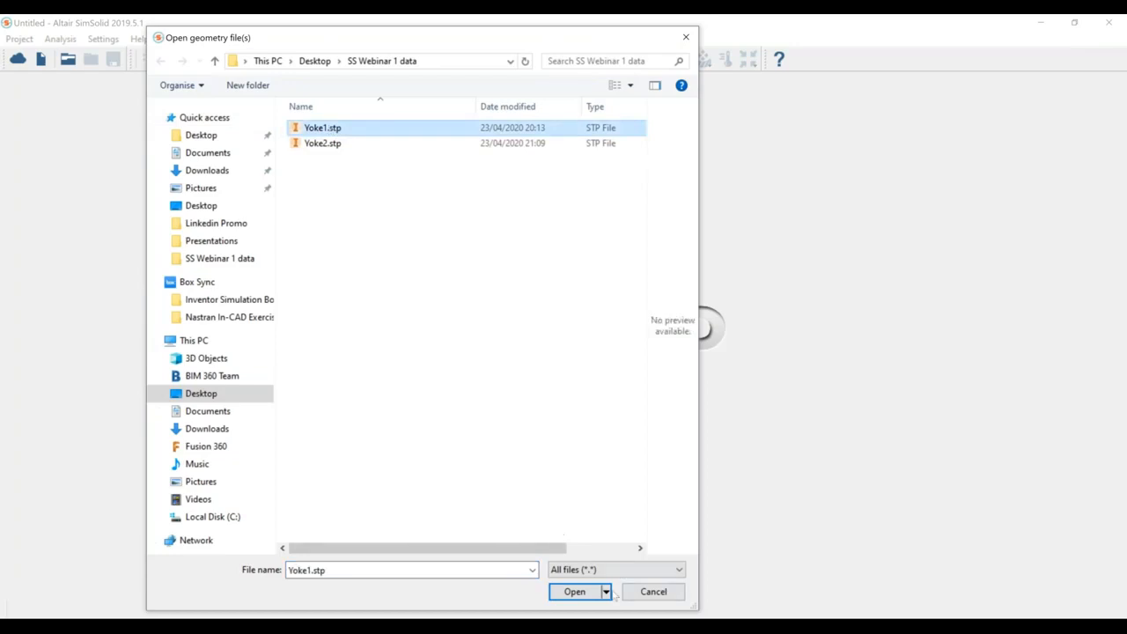
Step: Open the geometry file Yoke1.stp and generate automatic connections with the default gap and penetration tolerances and Normal resolution
{"action": "left_click", "coordinate": [574, 594]}
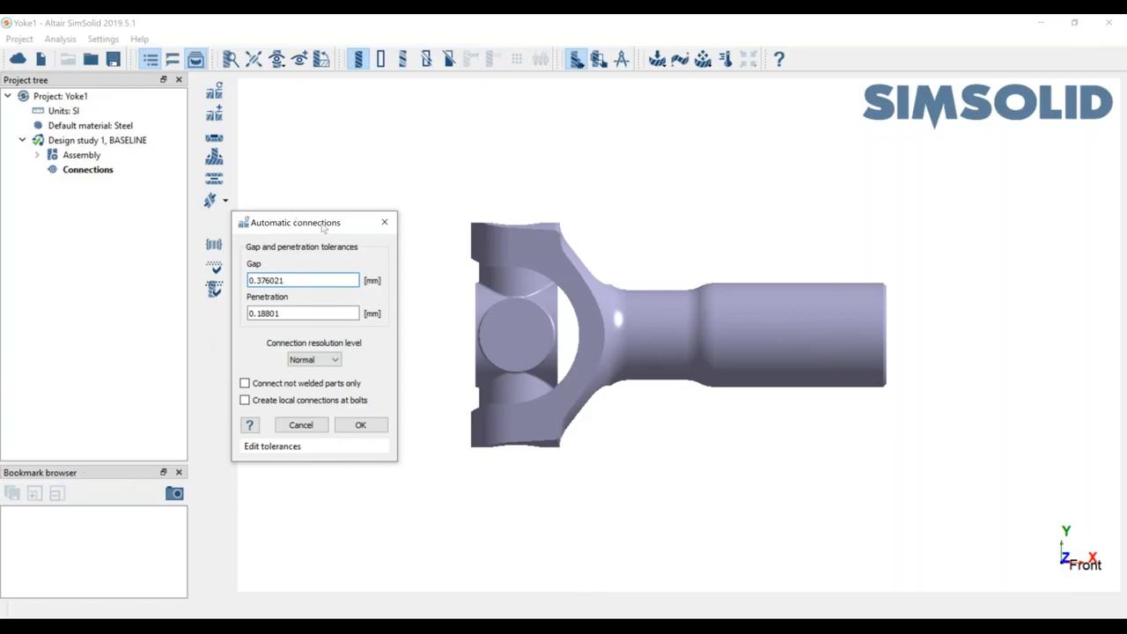
{"action": "left_click_drag", "start_coordinate": [341, 219], "coordinate": [401, 179]}
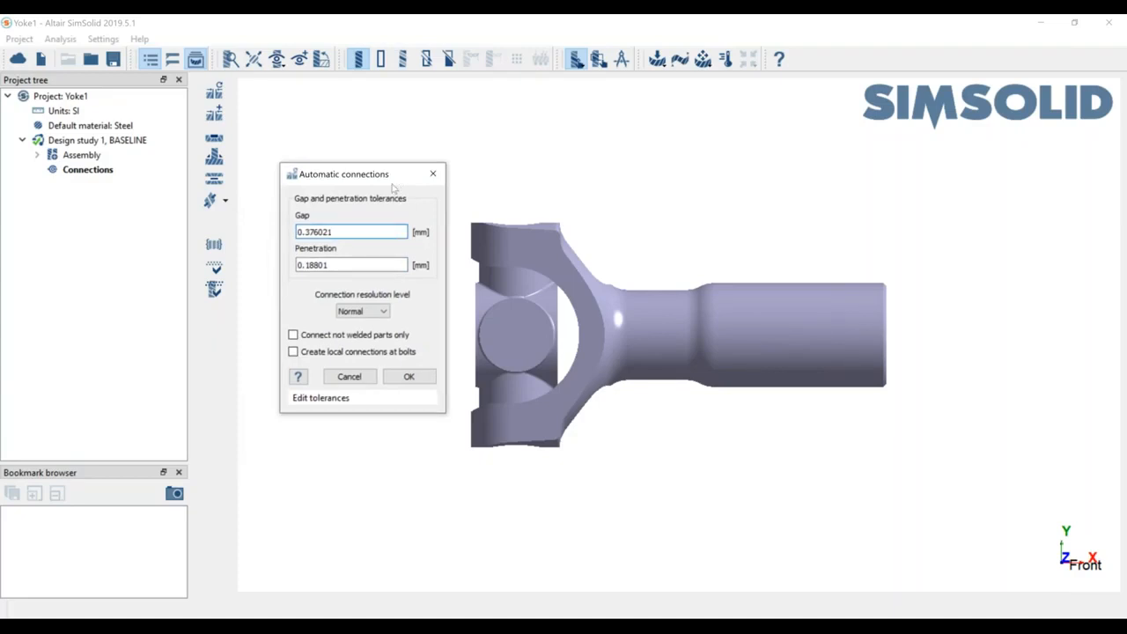
{"action": "left_click", "coordinate": [414, 378]}
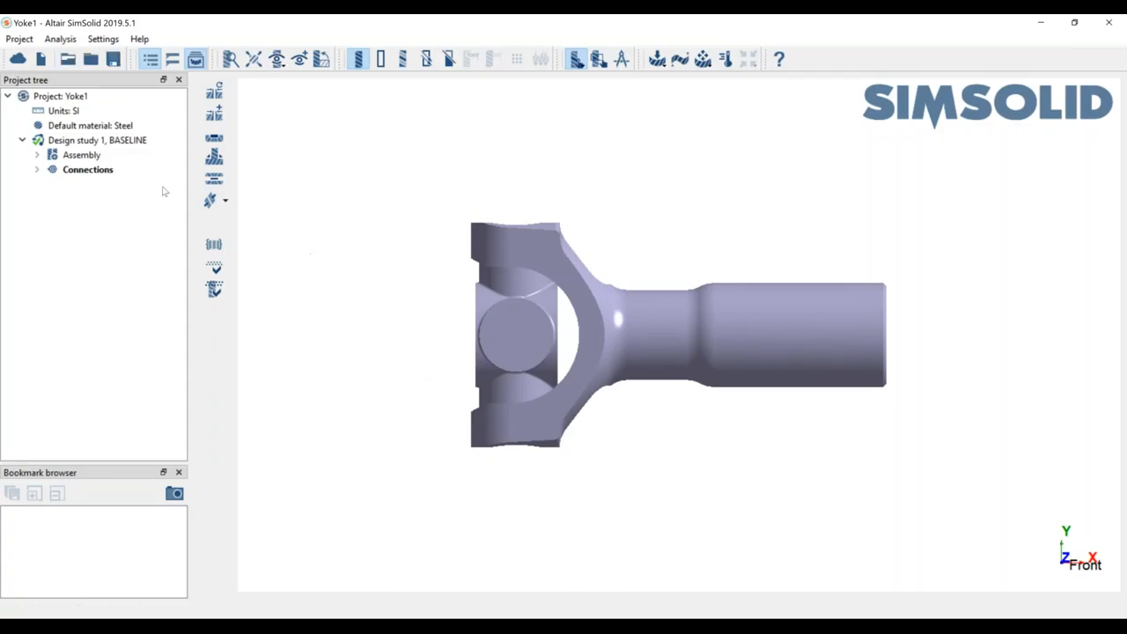
Step: Review the regular connections between the parts and delete Connections 2, 3, 5 and 6
{"action": "left_click", "coordinate": [37, 169]}
{"action": "left_click", "coordinate": [52, 184]}
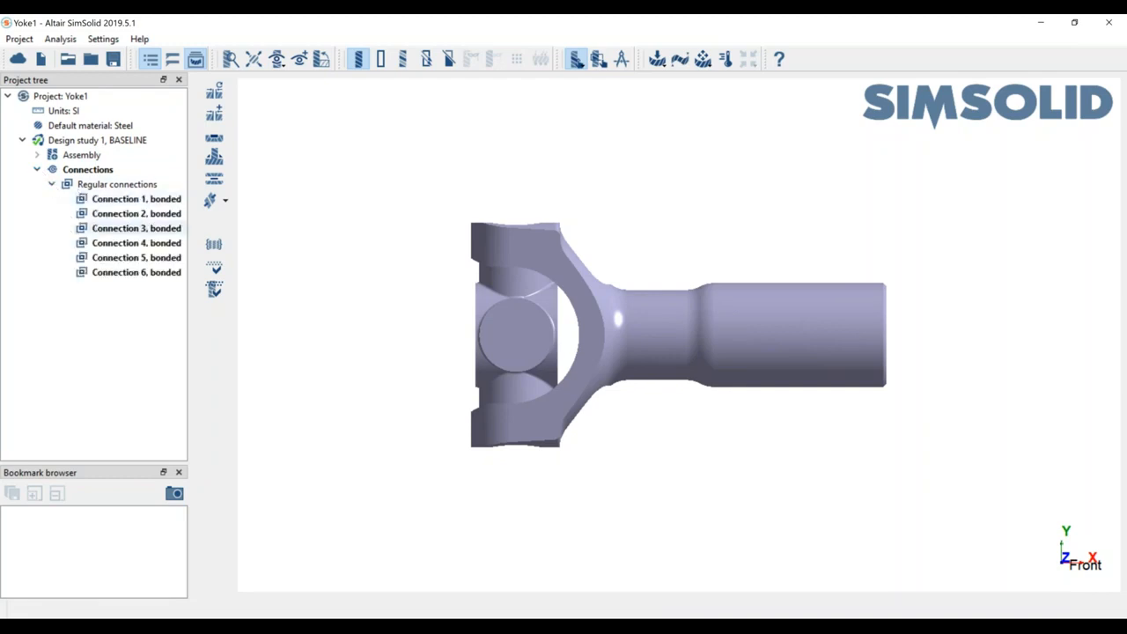
{"action": "left_click", "coordinate": [159, 201]}
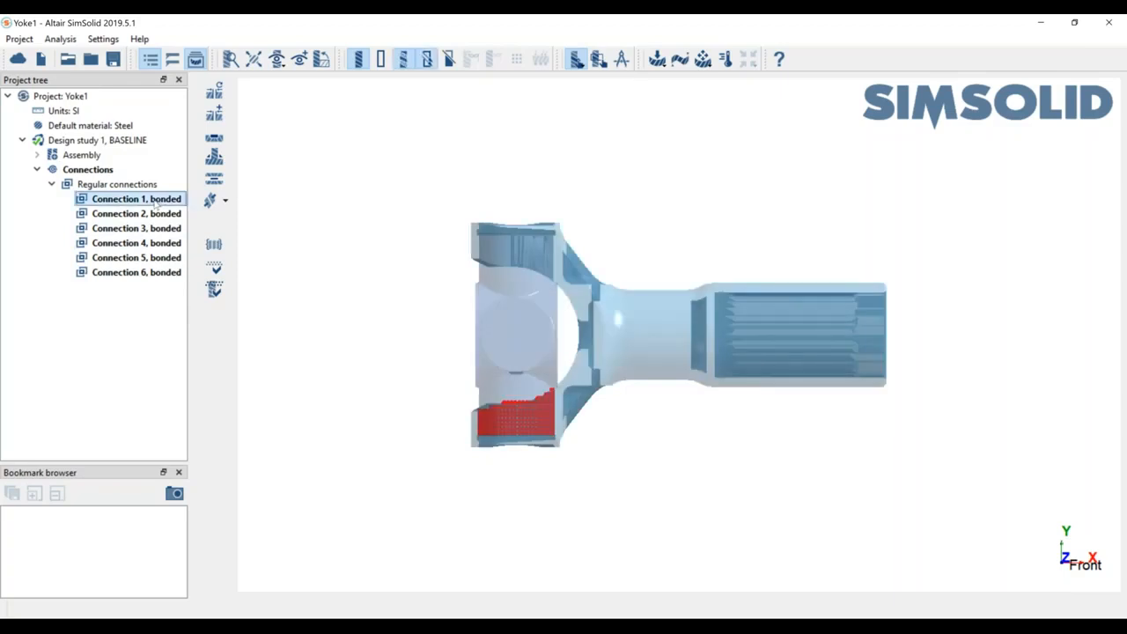
{"action": "left_click", "coordinate": [159, 214]}
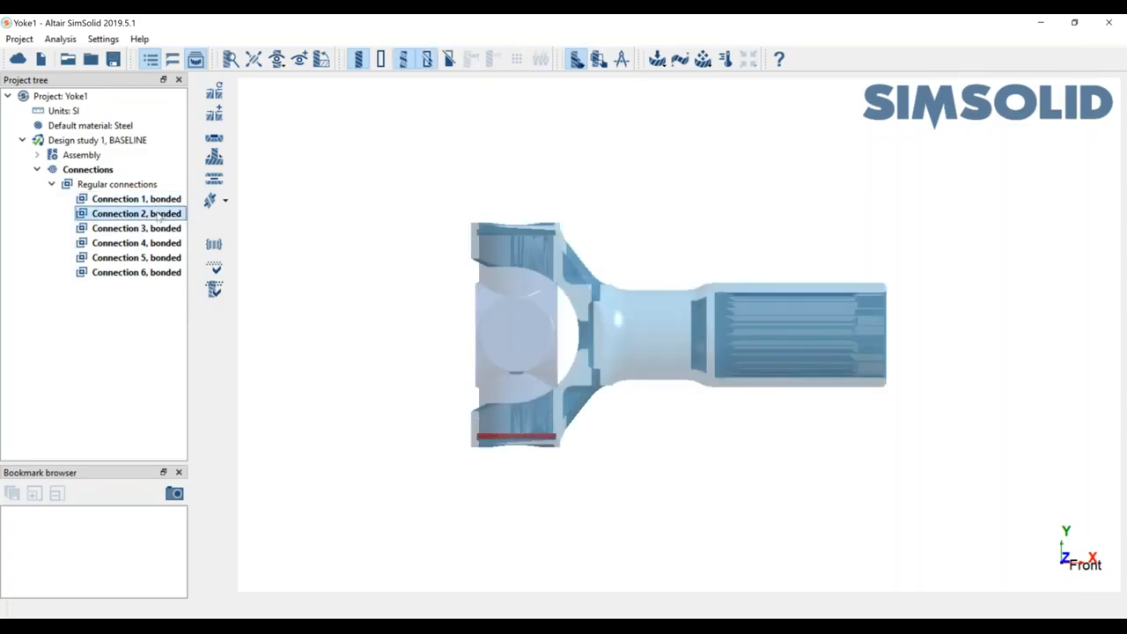
{"action": "left_click", "coordinate": [160, 230]}
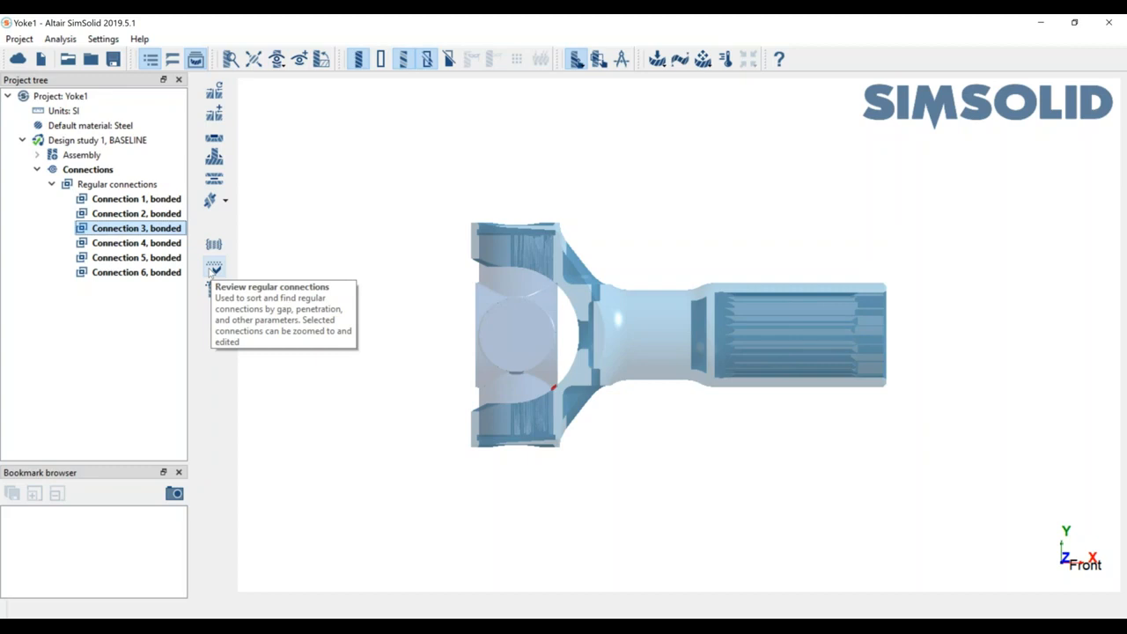
{"action": "left_click", "coordinate": [156, 213]}
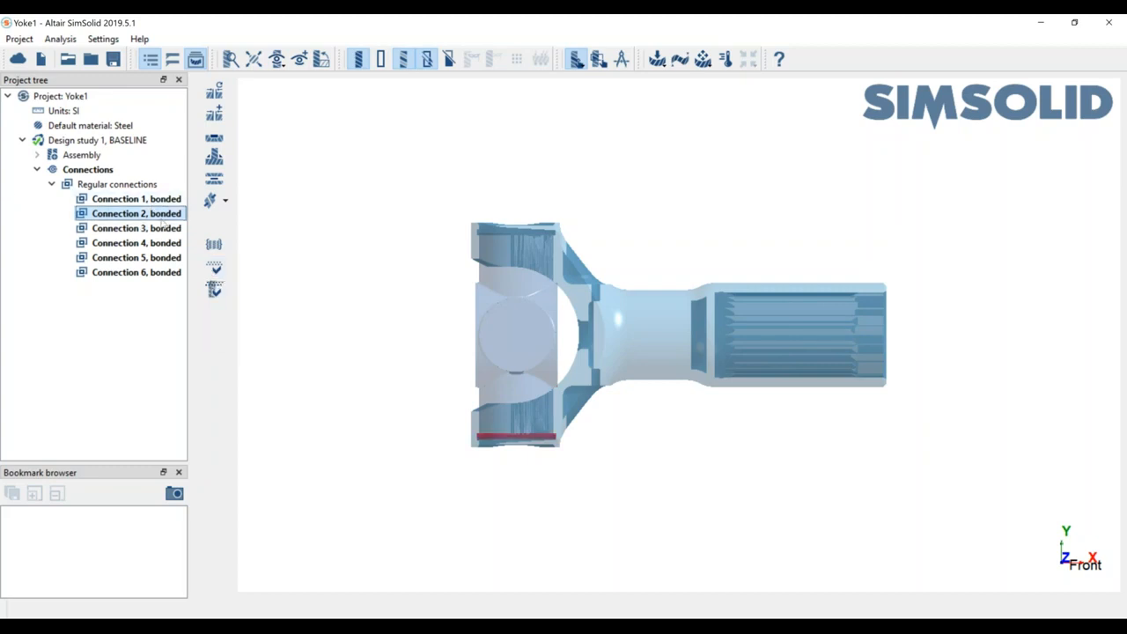
{"action": "left_click", "coordinate": [162, 230], "text": "ctrl"}
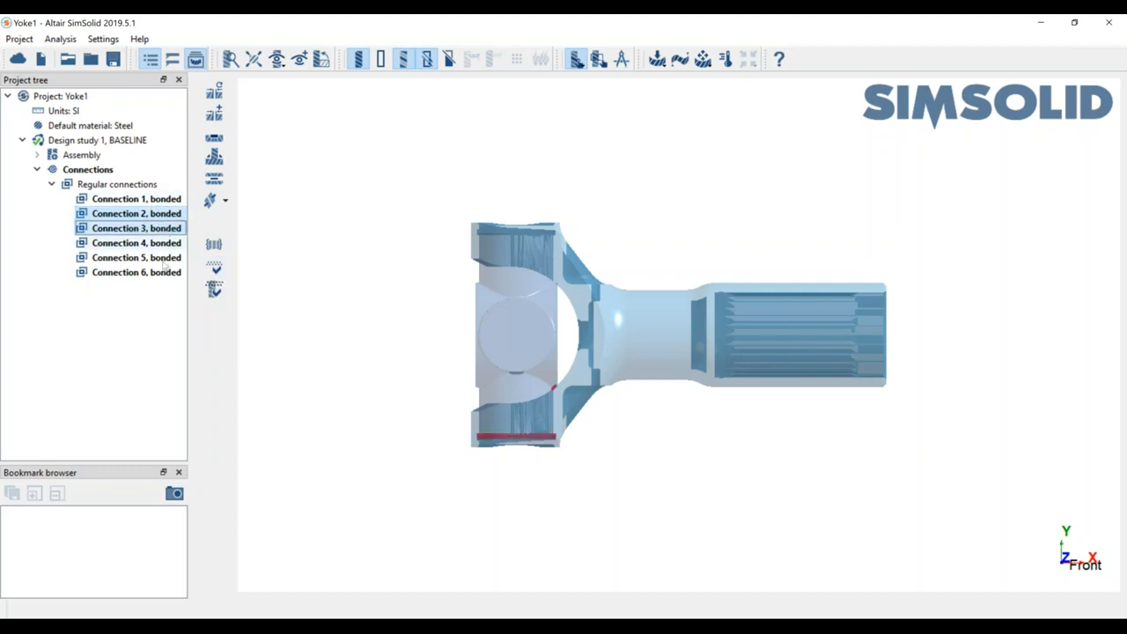
{"action": "left_click", "coordinate": [163, 260], "text": "ctrl"}
{"action": "left_click", "coordinate": [170, 274], "text": "ctrl"}
{"action": "right_click", "coordinate": [170, 274]}
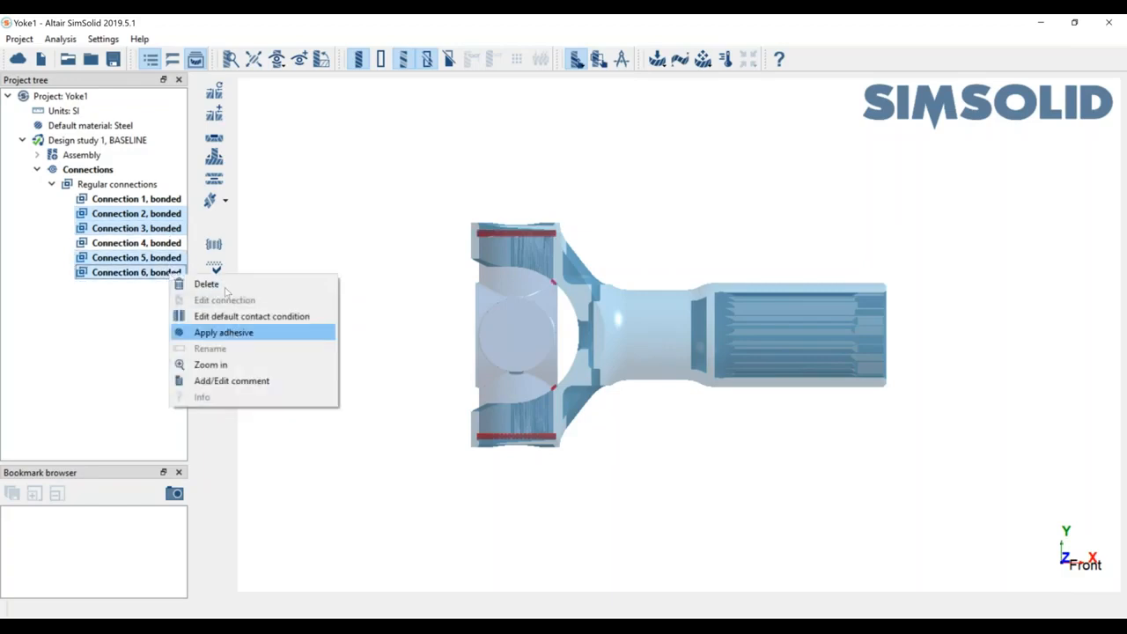
{"action": "left_click", "coordinate": [225, 285]}
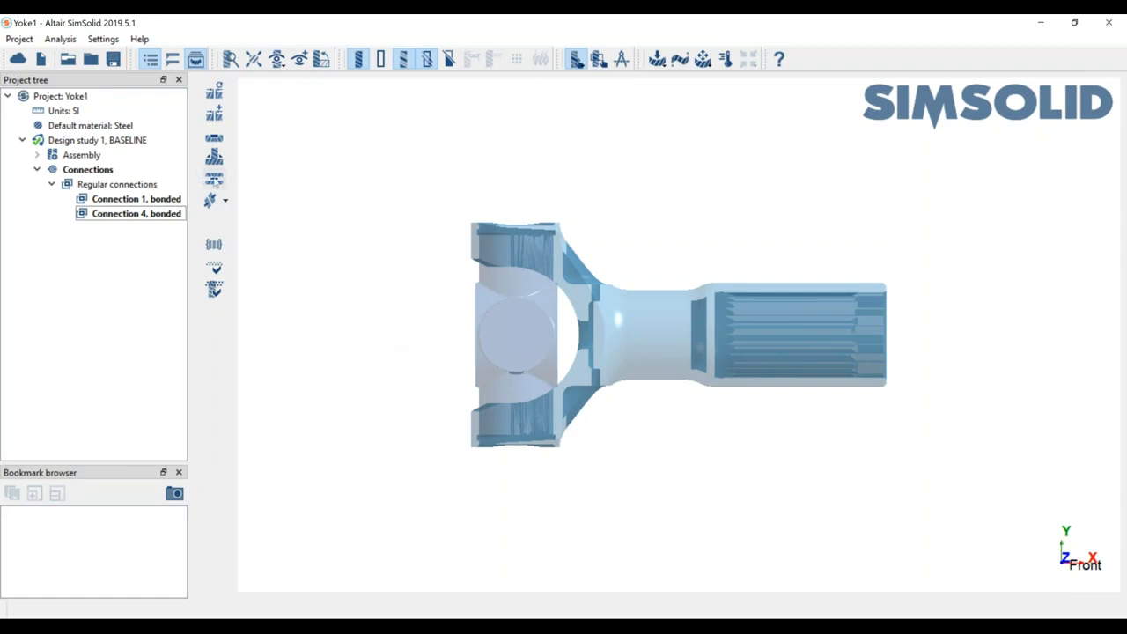
Step: Apply the generic Steel material to all parts of the assembly
{"action": "left_click", "coordinate": [82, 156]}
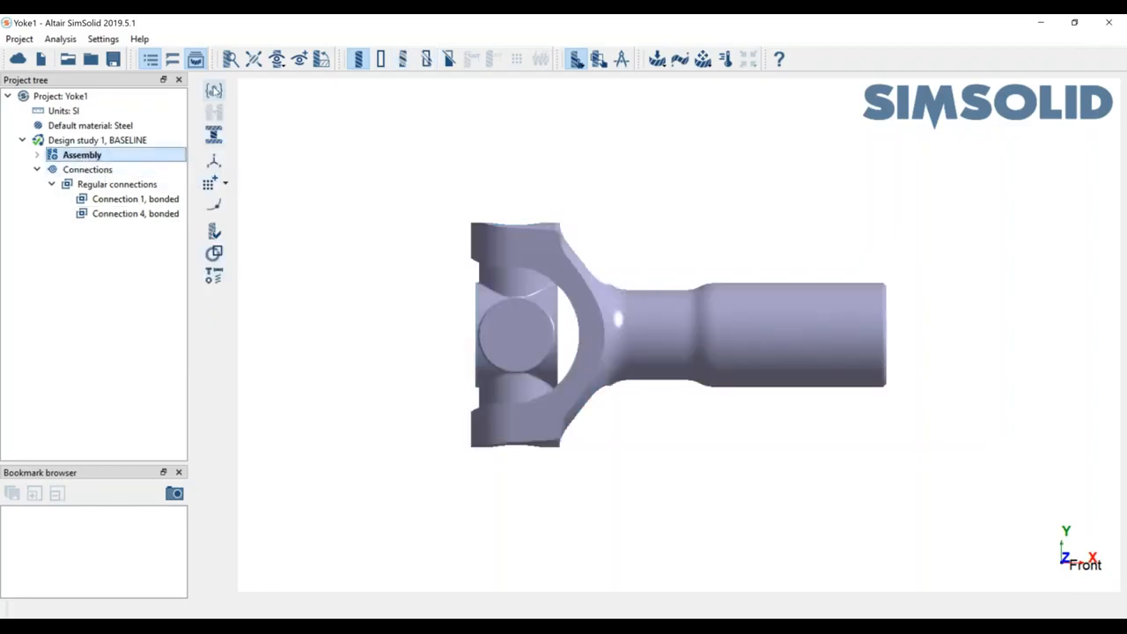
{"action": "left_click", "coordinate": [213, 91]}
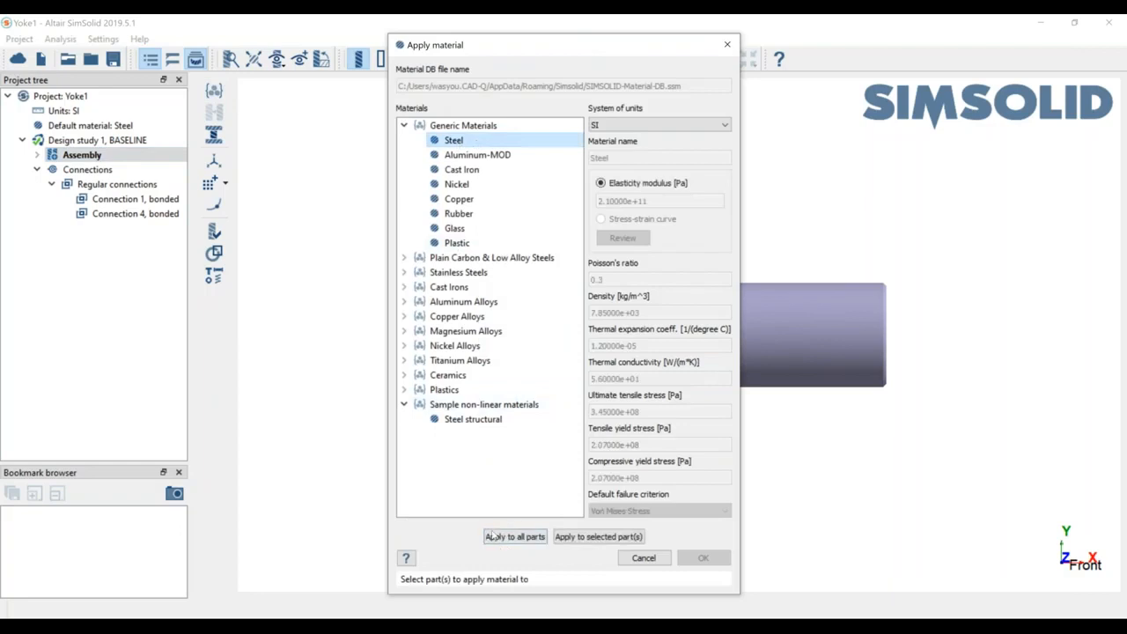
{"action": "left_click", "coordinate": [524, 539]}
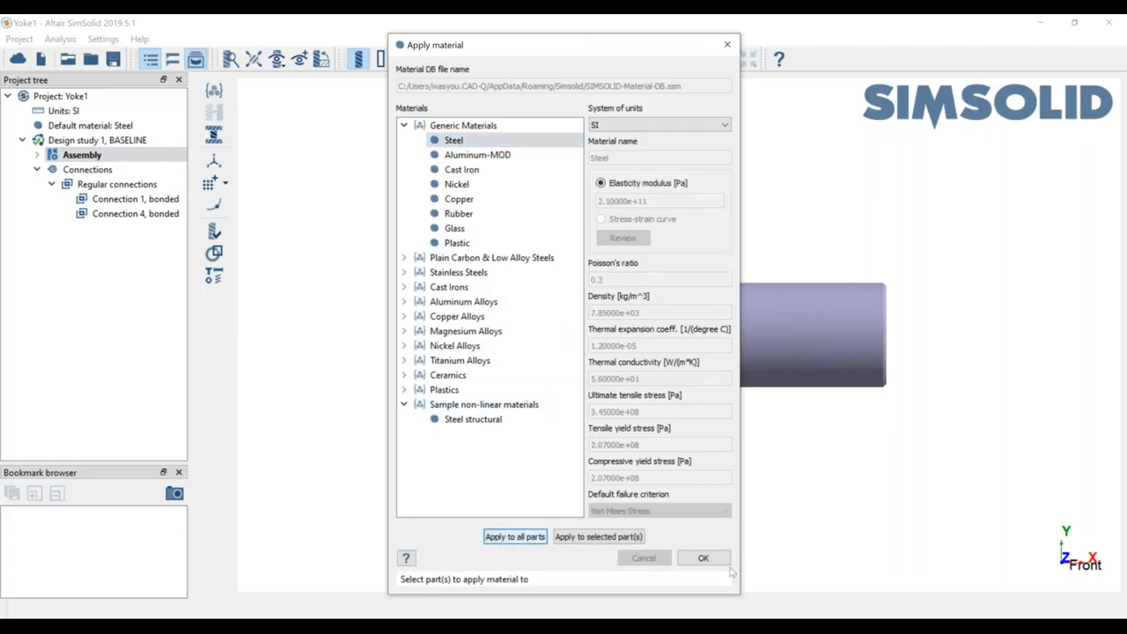
{"action": "left_click", "coordinate": [704, 558]}
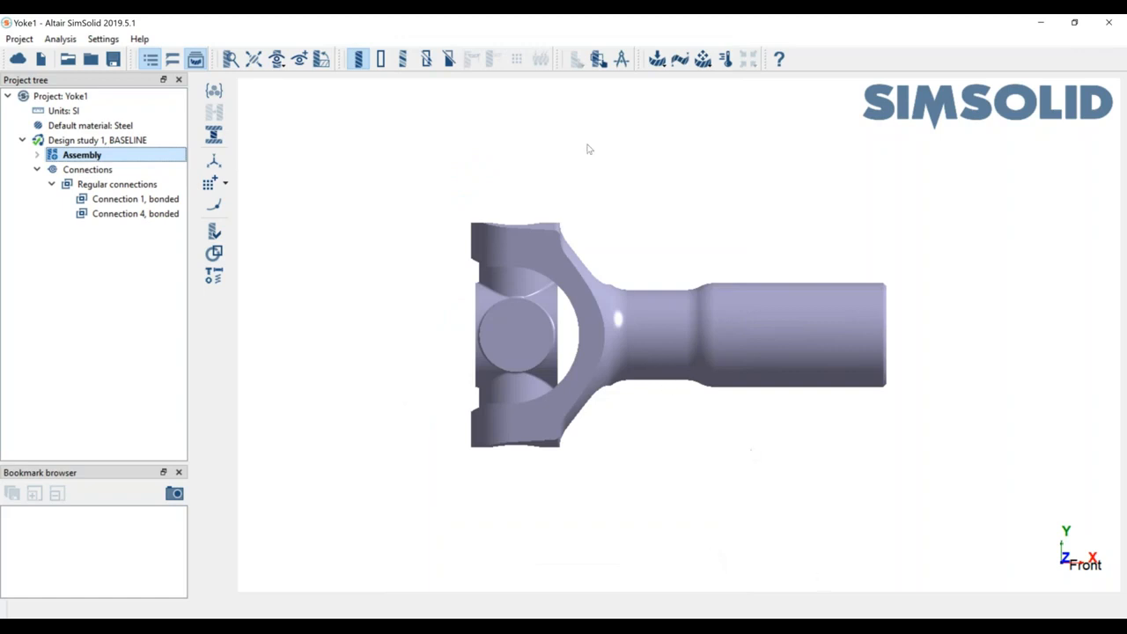
Step: Show the model with part edges and distinct part colours, and add a structural linear analysis to the design study
{"action": "left_click", "coordinate": [381, 60]}
{"action": "left_click", "coordinate": [402, 59]}
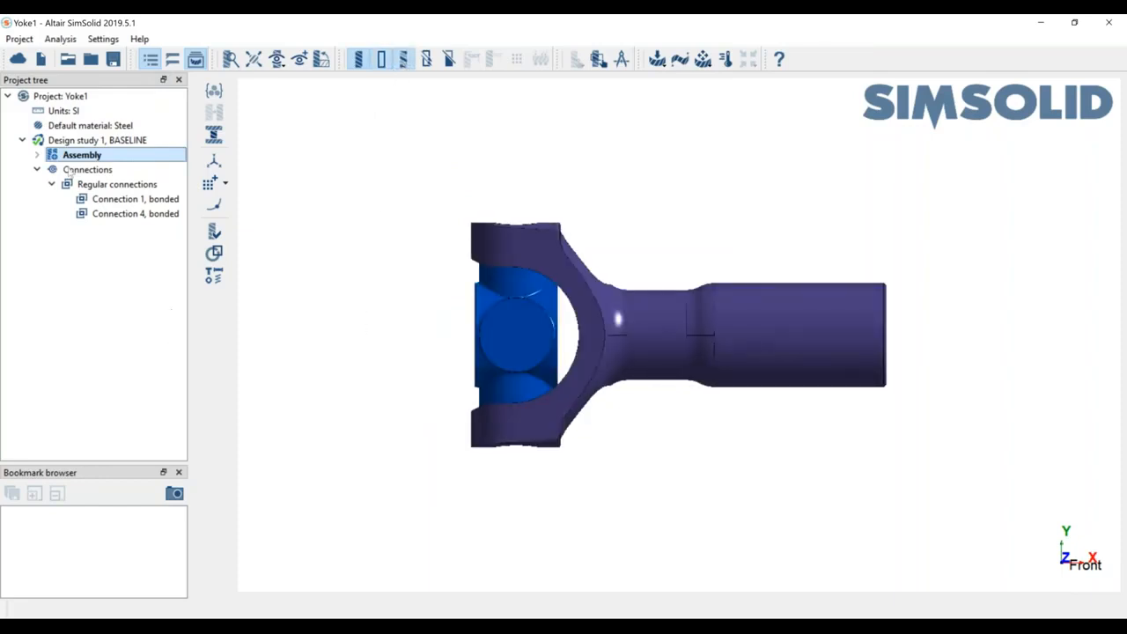
{"action": "left_click", "coordinate": [658, 59]}
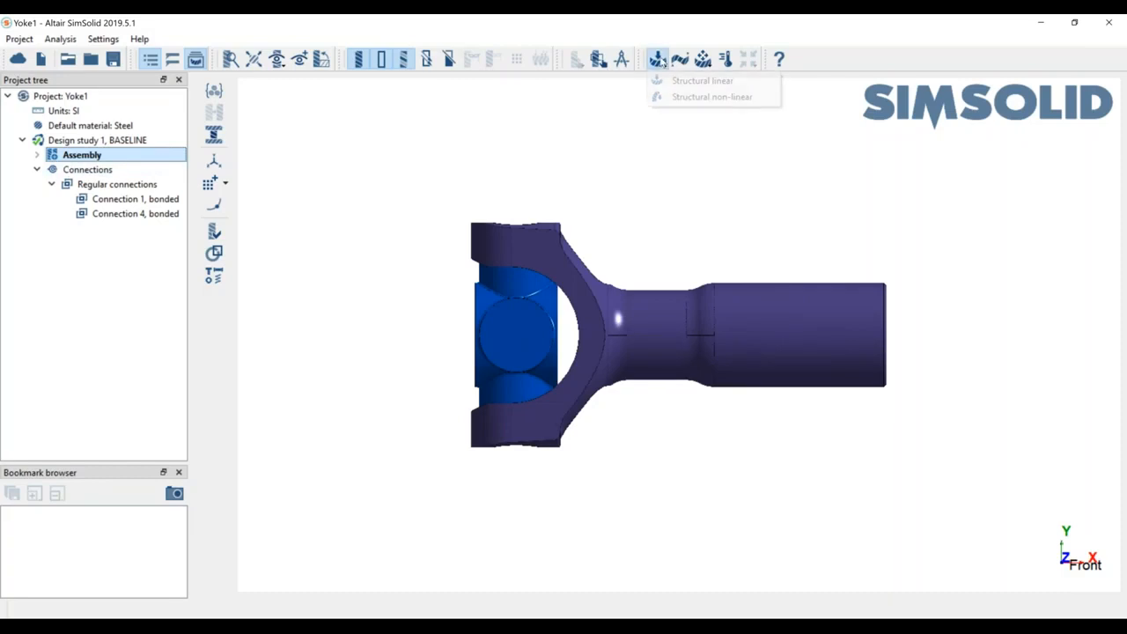
{"action": "left_click", "coordinate": [718, 82]}
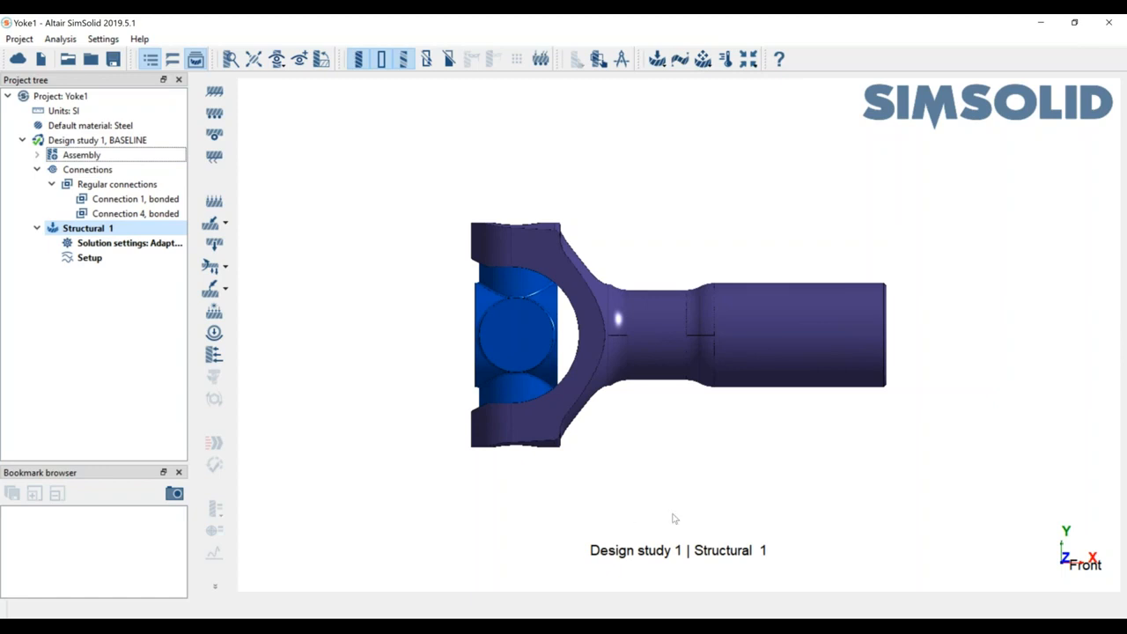
Step: Start an immovable constraint on faces and select eight adjacent same-side spline flanks, Face 207 to Face 249, inside the rear yoke's bore
{"action": "left_click_drag", "start_coordinate": [739, 455], "coordinate": [517, 378]}
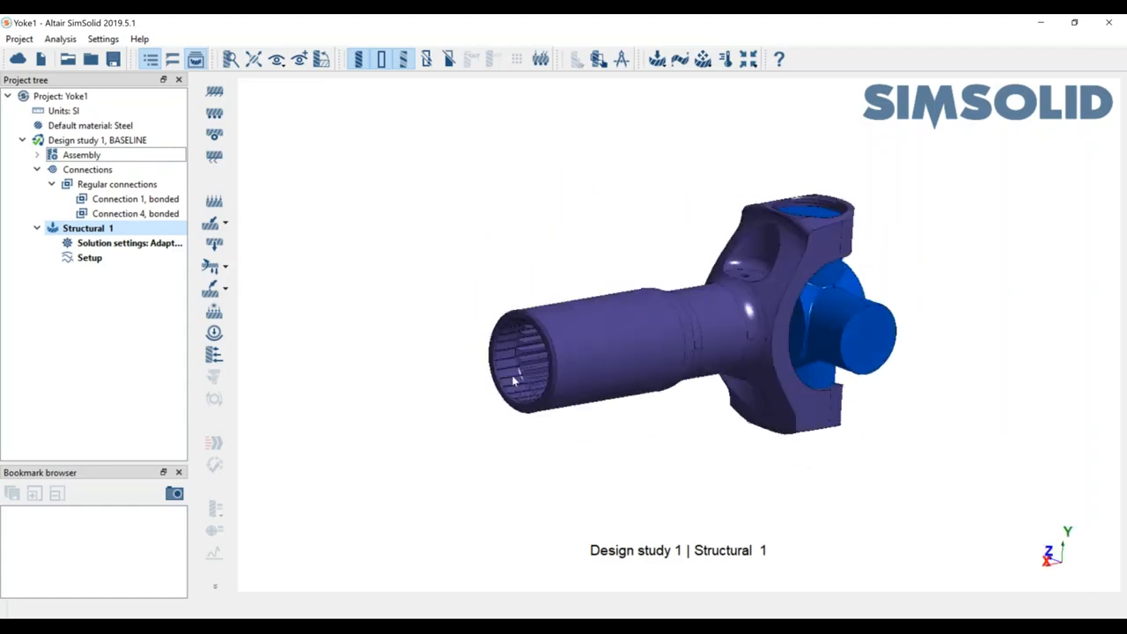
{"action": "scroll", "coordinate": [532, 405], "scroll_direction": "up", "scroll_amount": 3}
{"action": "scroll", "coordinate": [531, 406], "scroll_direction": "up", "scroll_amount": 5}
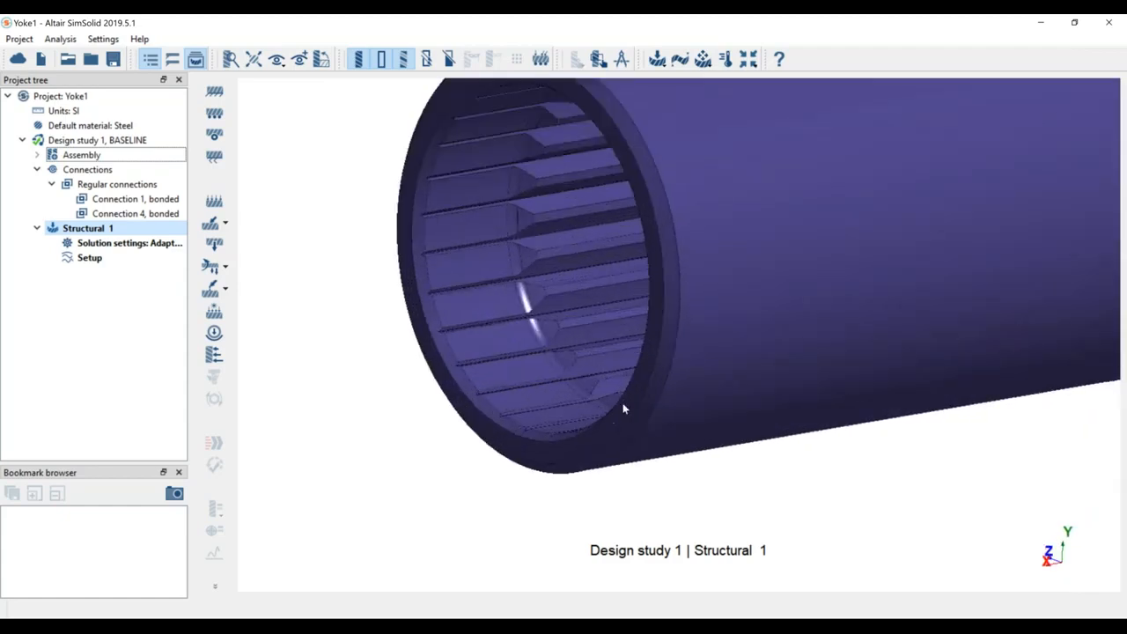
{"action": "left_click_drag", "start_coordinate": [666, 406], "coordinate": [666, 423]}
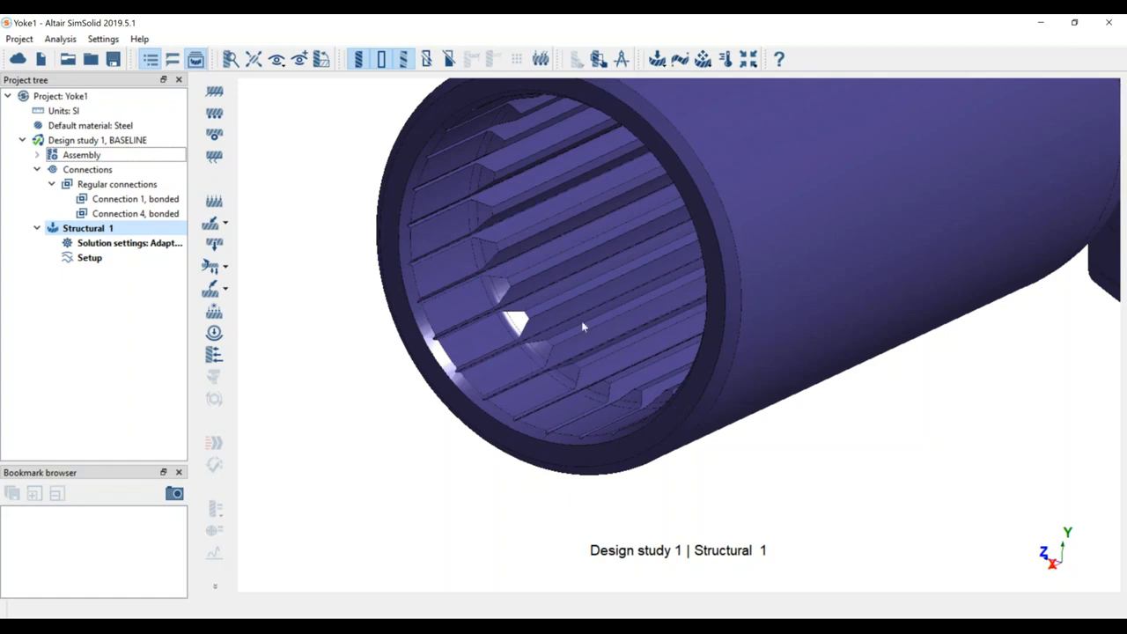
{"action": "left_click", "coordinate": [214, 92]}
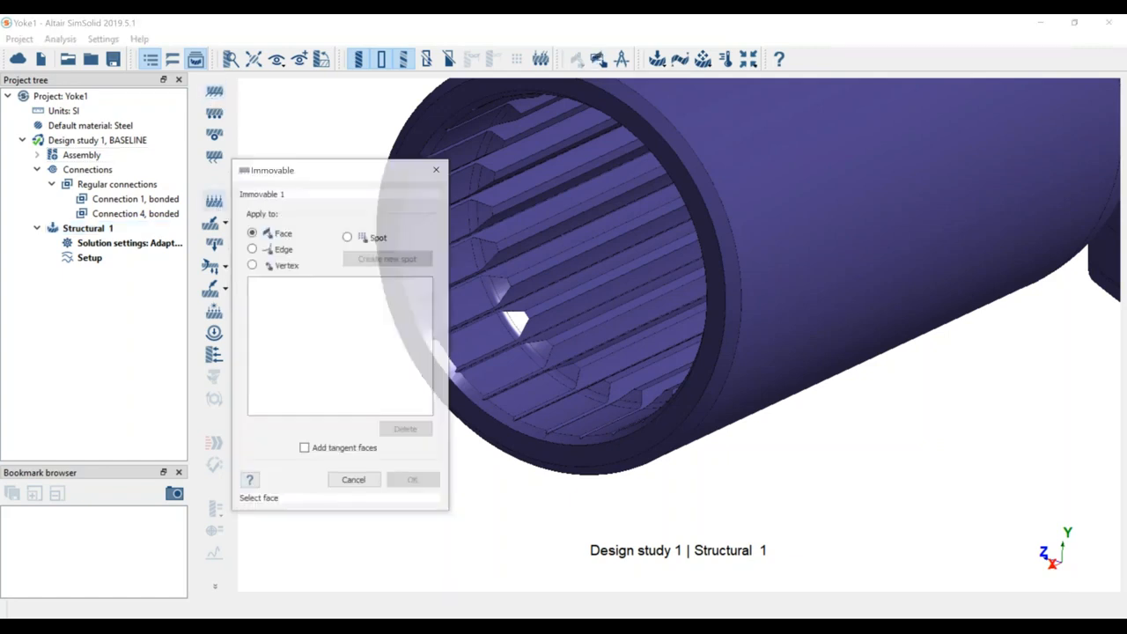
{"action": "left_click", "coordinate": [549, 315]}
{"action": "middle_click_drag", "start_coordinate": [618, 242], "coordinate": [653, 414]}
{"action": "left_click", "coordinate": [653, 415]}
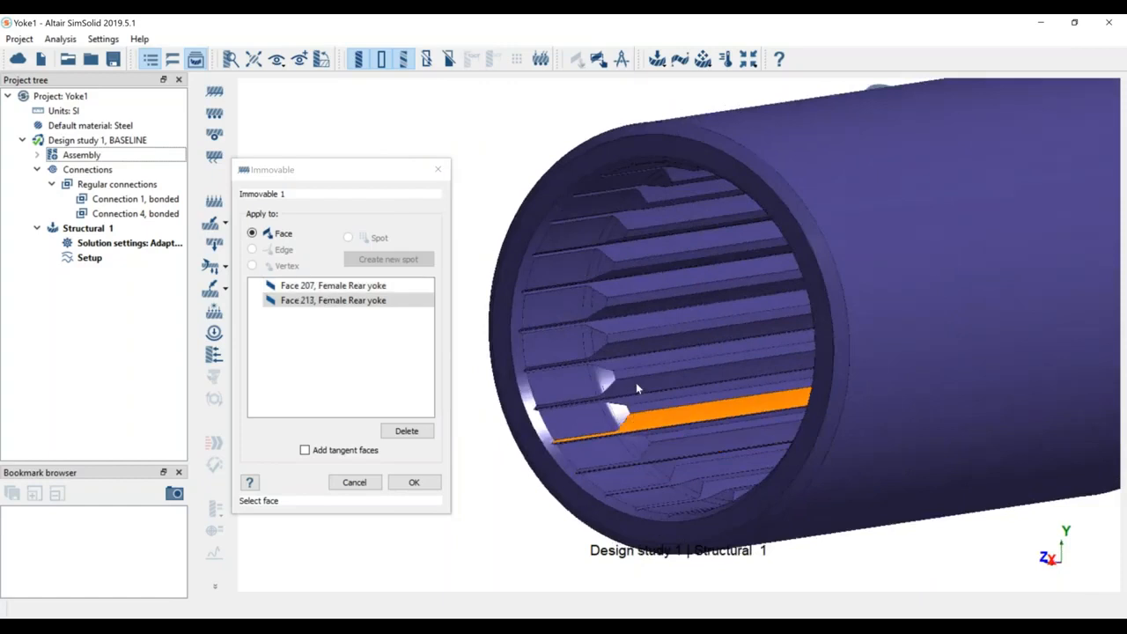
{"action": "left_click", "coordinate": [635, 382]}
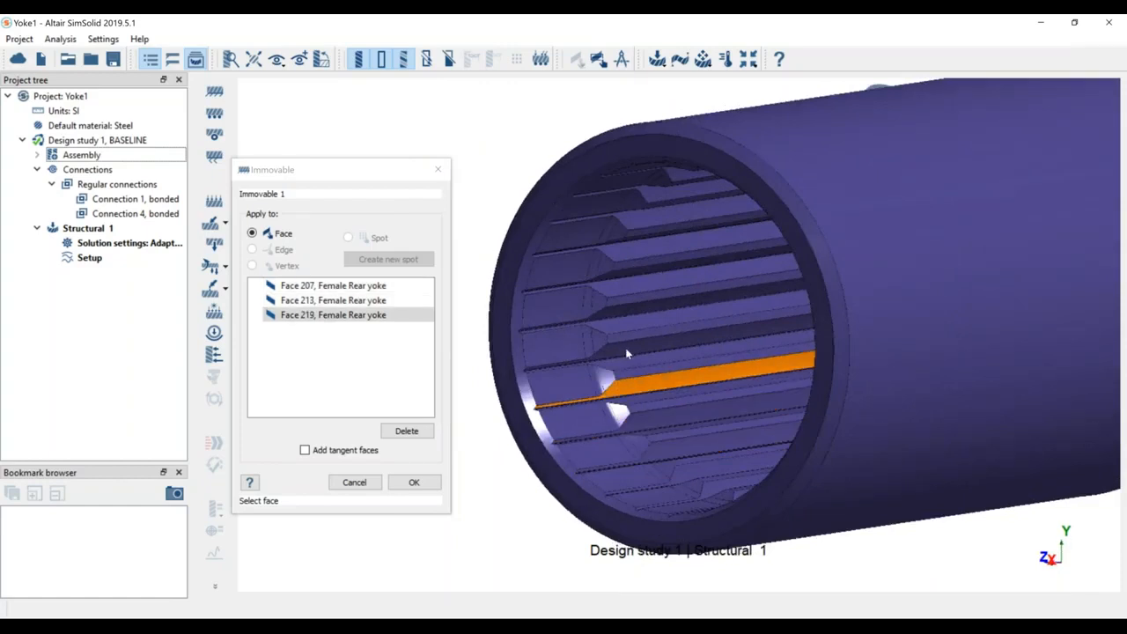
{"action": "left_click", "coordinate": [744, 342]}
{"action": "middle_click_drag", "start_coordinate": [744, 325], "coordinate": [621, 366]}
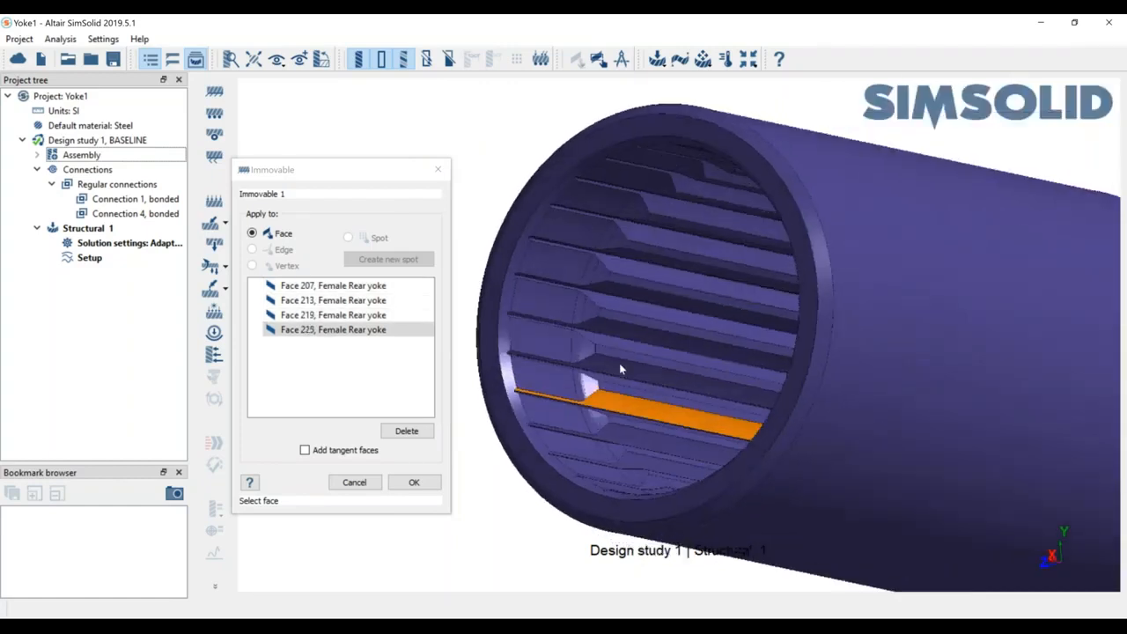
{"action": "left_click", "coordinate": [621, 365]}
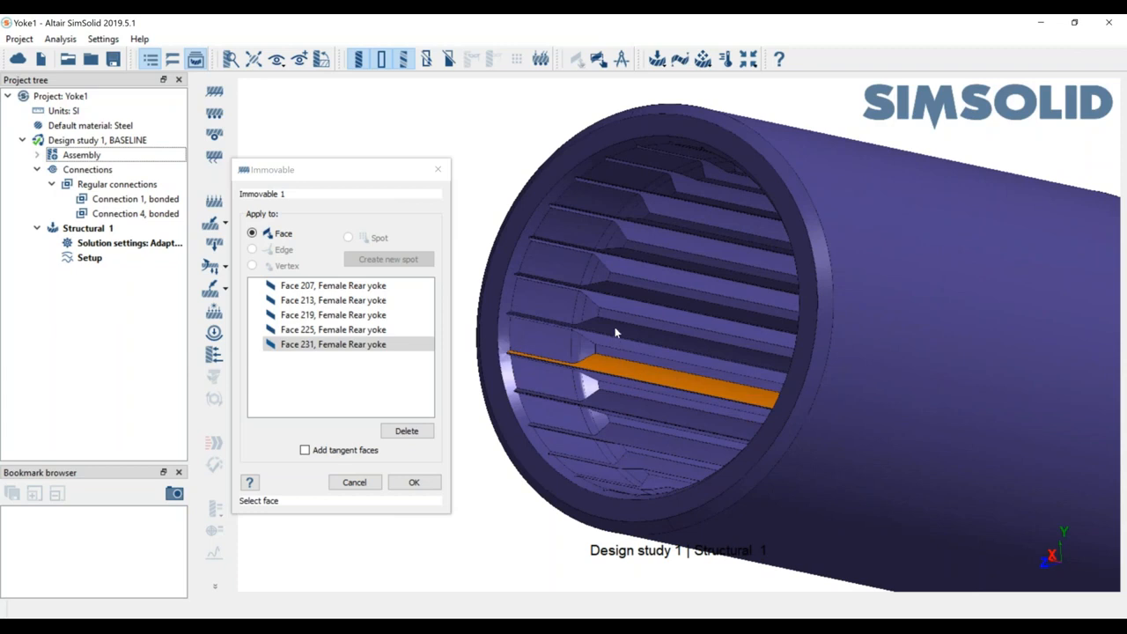
{"action": "left_click", "coordinate": [729, 324]}
{"action": "middle_click_drag", "start_coordinate": [729, 324], "coordinate": [677, 345]}
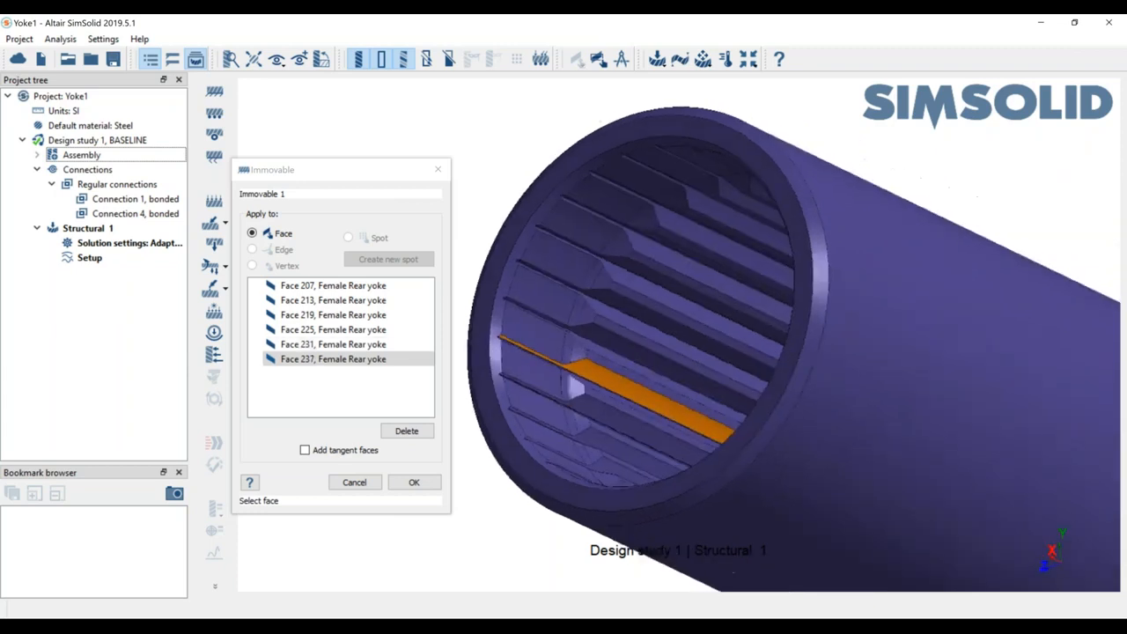
{"action": "left_click", "coordinate": [613, 319]}
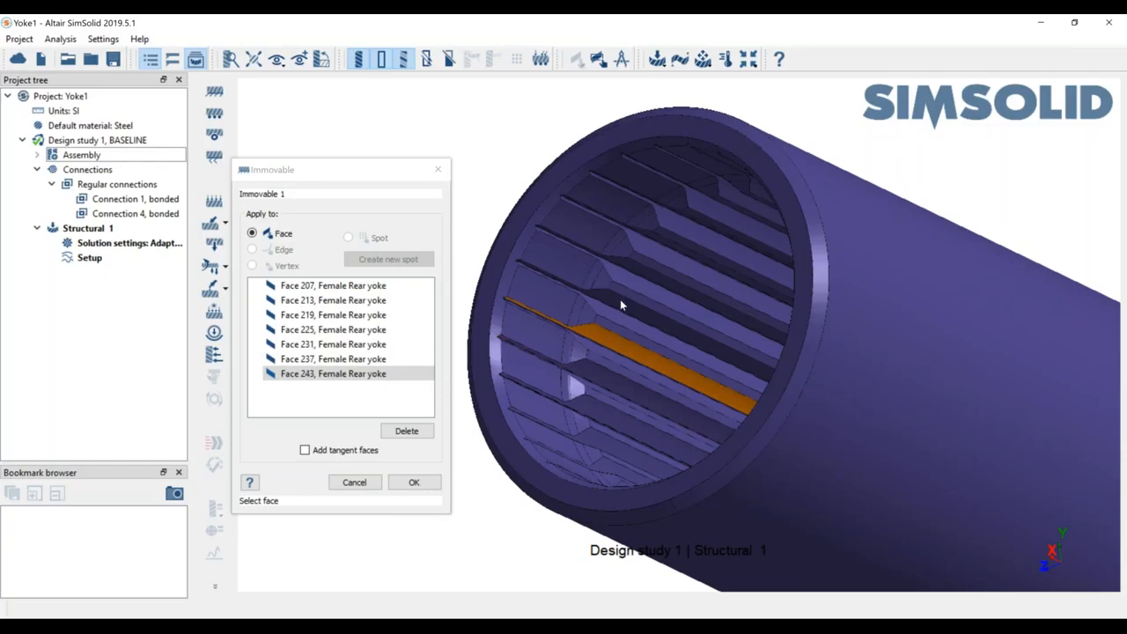
{"action": "left_click", "coordinate": [670, 308]}
{"action": "middle_click_drag", "start_coordinate": [749, 275], "coordinate": [581, 334]}
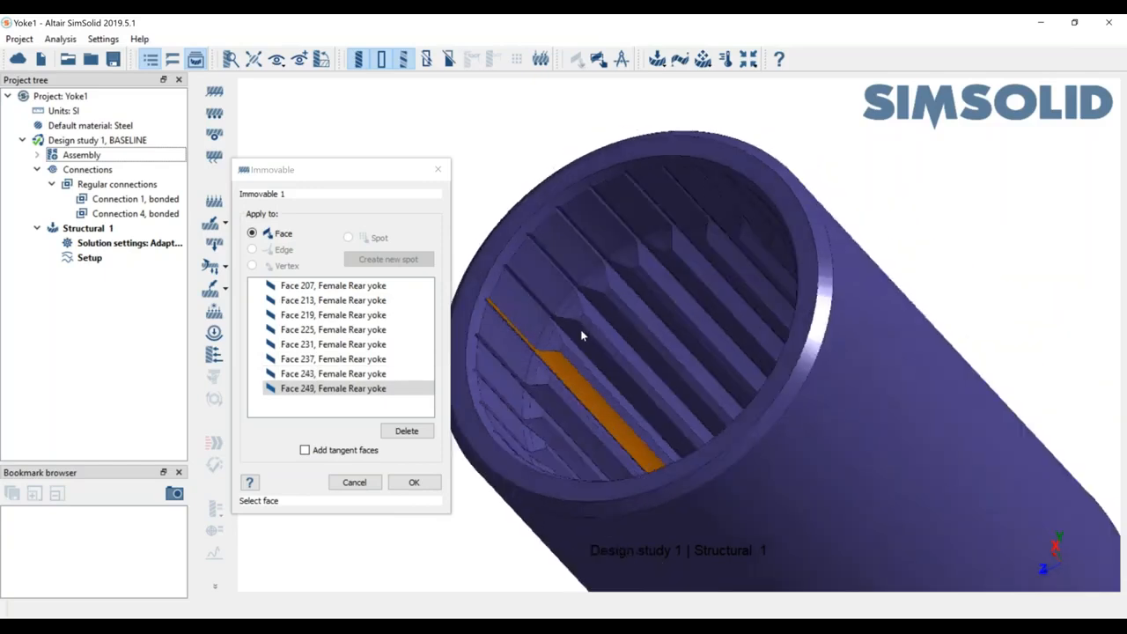
Step: Extend the immovable constraint's face selection around the bore from Face 255 onward, taking the same-side flank of each successive spline tooth
{"action": "left_click", "coordinate": [580, 329]}
{"action": "left_click", "coordinate": [605, 309]}
{"action": "middle_click_drag", "start_coordinate": [769, 331], "coordinate": [541, 364]}
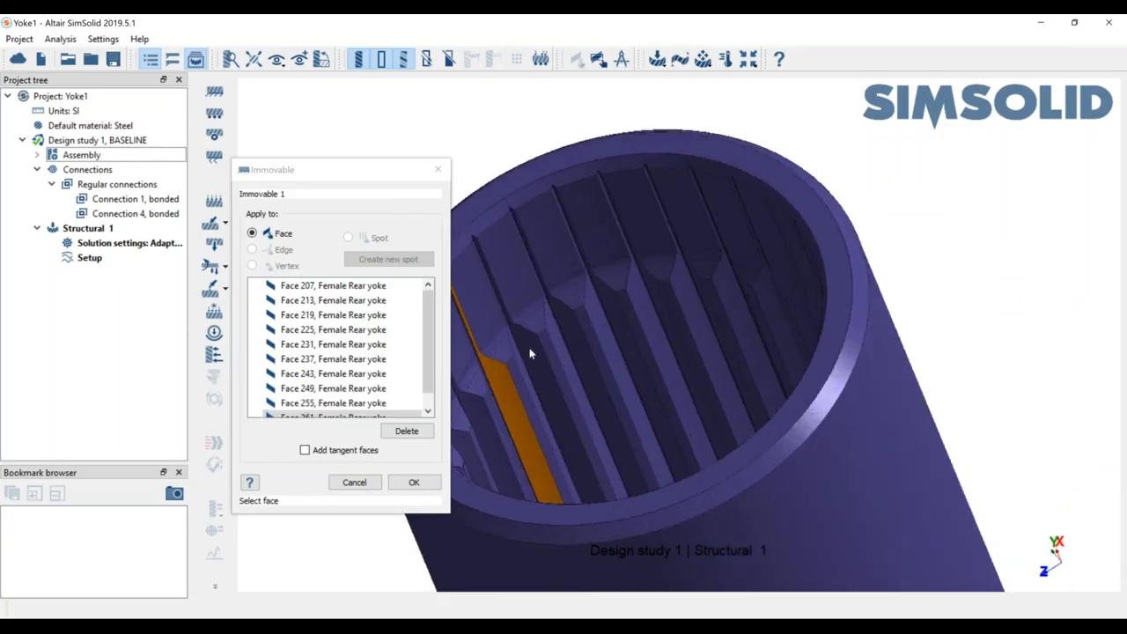
{"action": "middle_click_drag", "start_coordinate": [534, 355], "coordinate": [569, 329]}
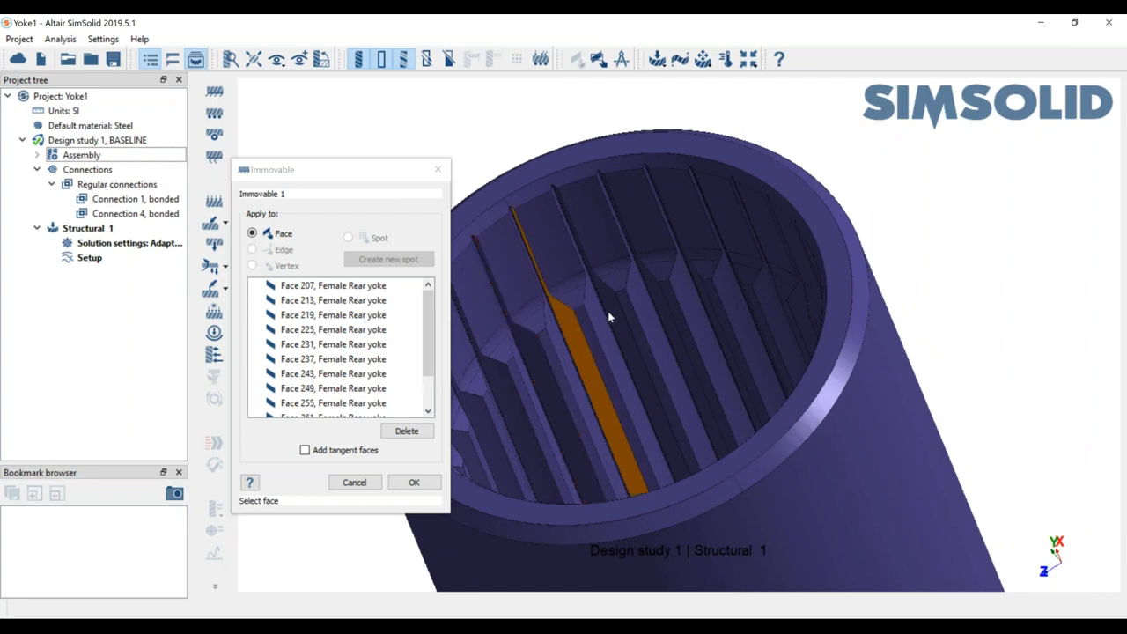
{"action": "middle_click_drag", "start_coordinate": [724, 295], "coordinate": [671, 282]}
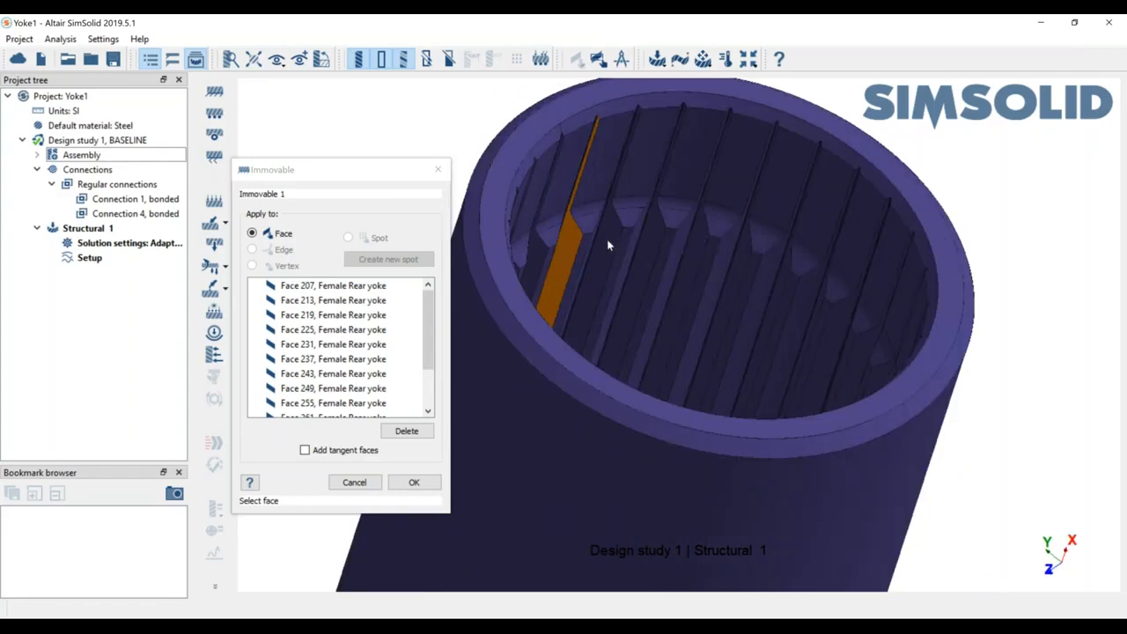
{"action": "left_click", "coordinate": [655, 235]}
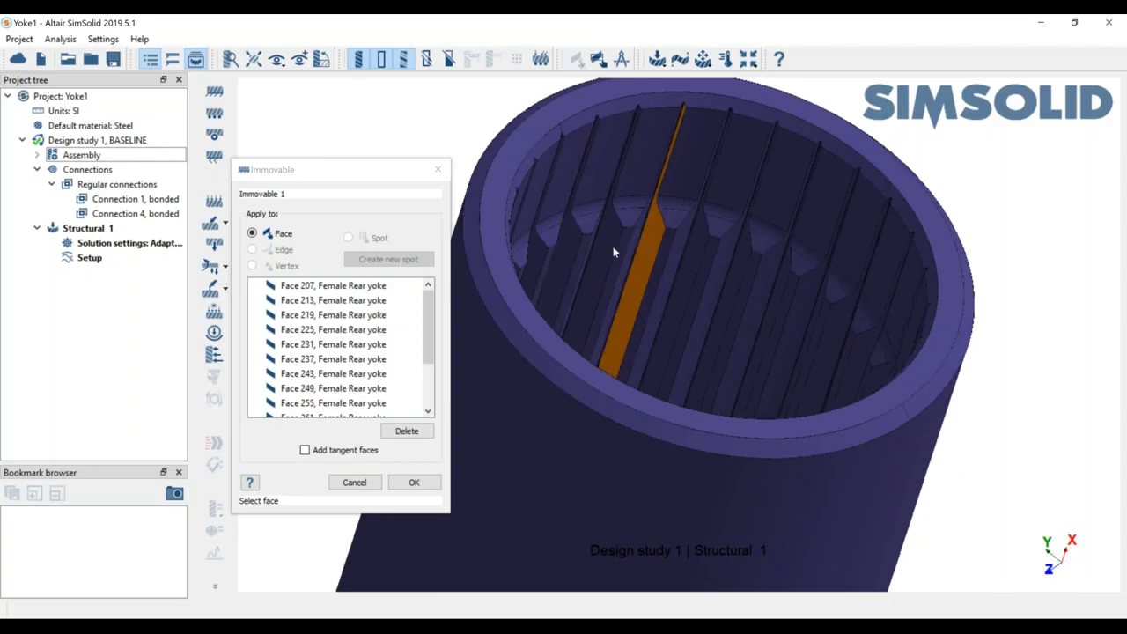
{"action": "left_click", "coordinate": [614, 252]}
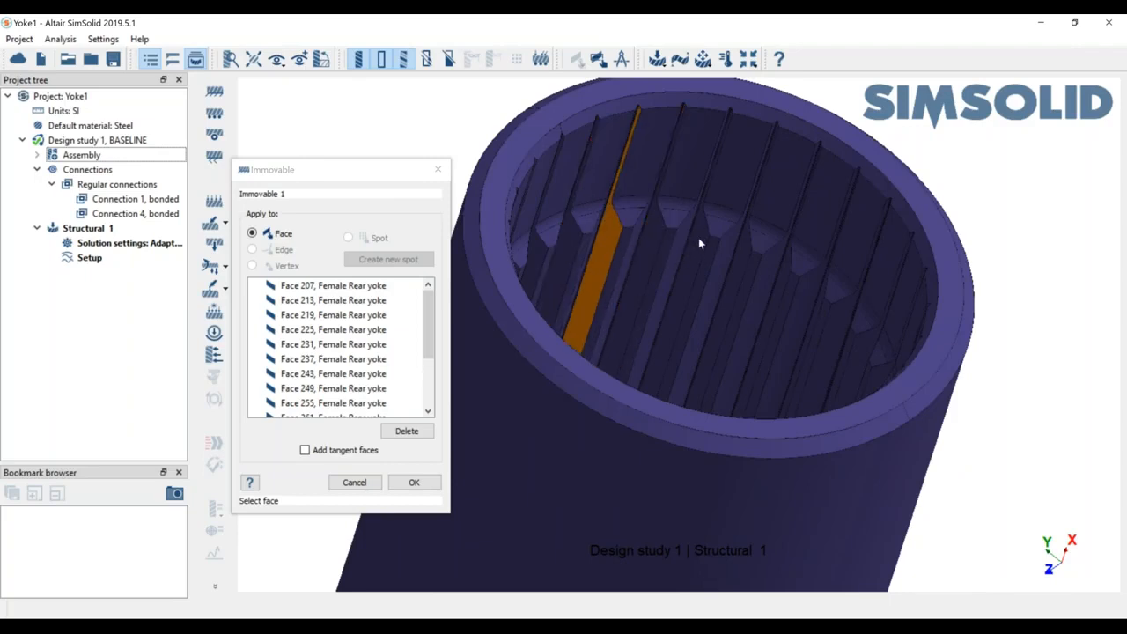
{"action": "left_click", "coordinate": [699, 244]}
{"action": "left_click_drag", "start_coordinate": [772, 310], "coordinate": [701, 256]}
{"action": "left_click", "coordinate": [723, 277]}
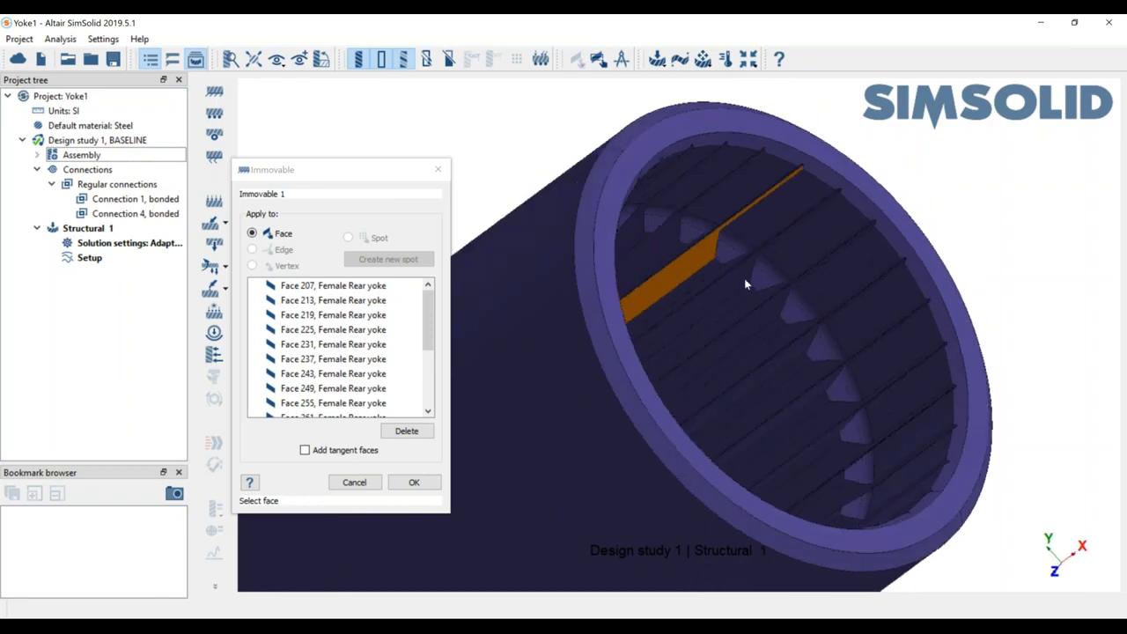
{"action": "left_click", "coordinate": [784, 326]}
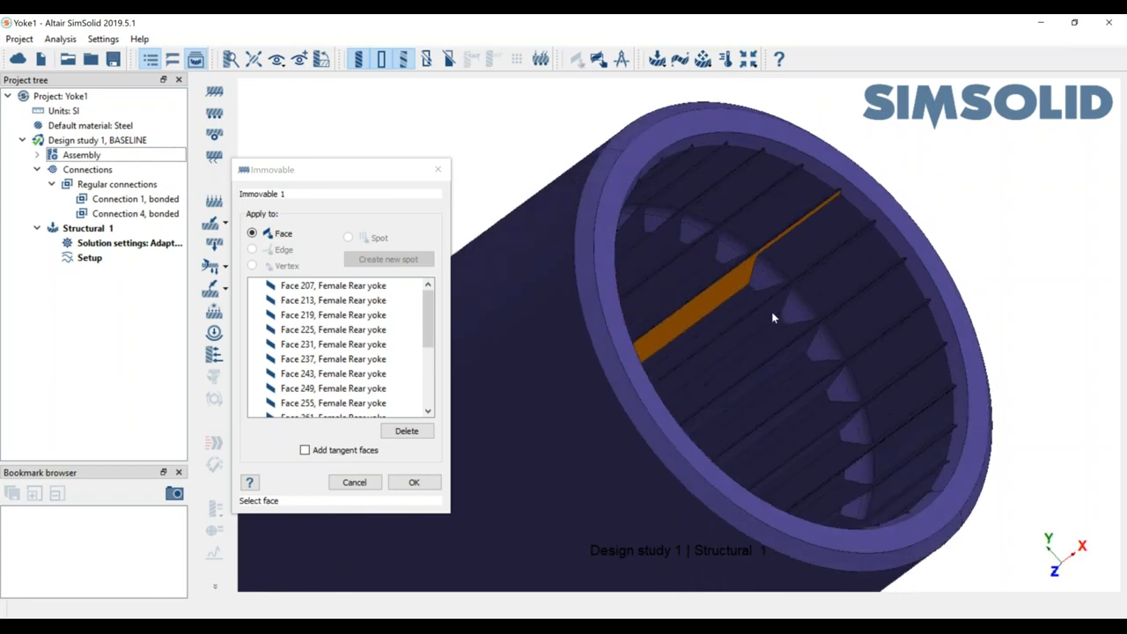
{"action": "left_click", "coordinate": [772, 315]}
{"action": "right_click_drag", "start_coordinate": [821, 337], "coordinate": [835, 262]}
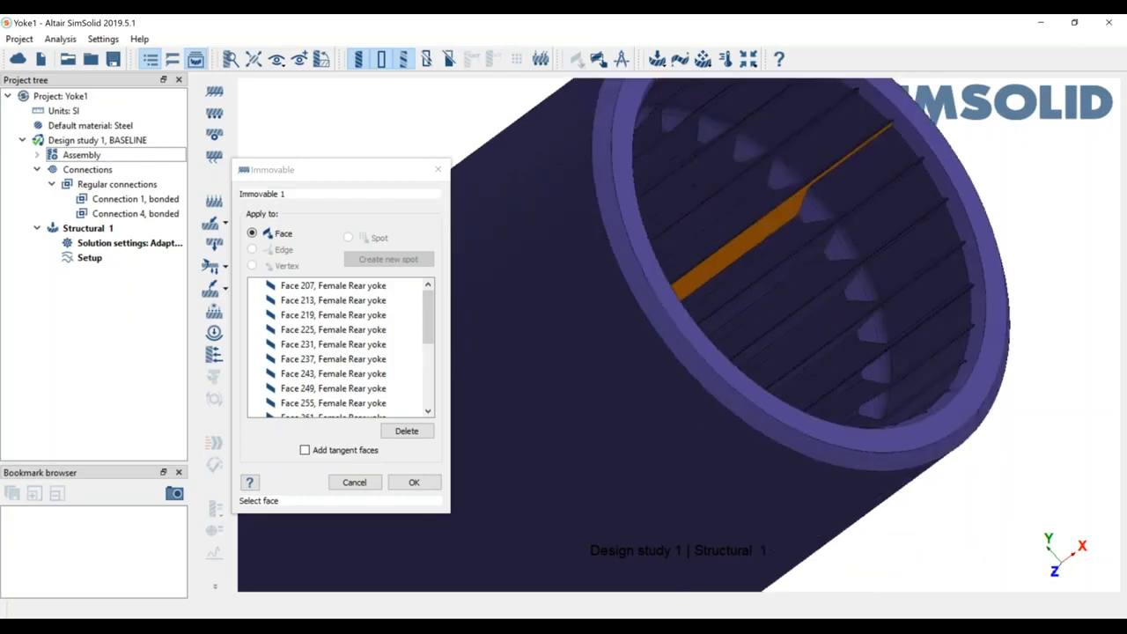
{"action": "left_click_drag", "start_coordinate": [835, 261], "coordinate": [825, 356]}
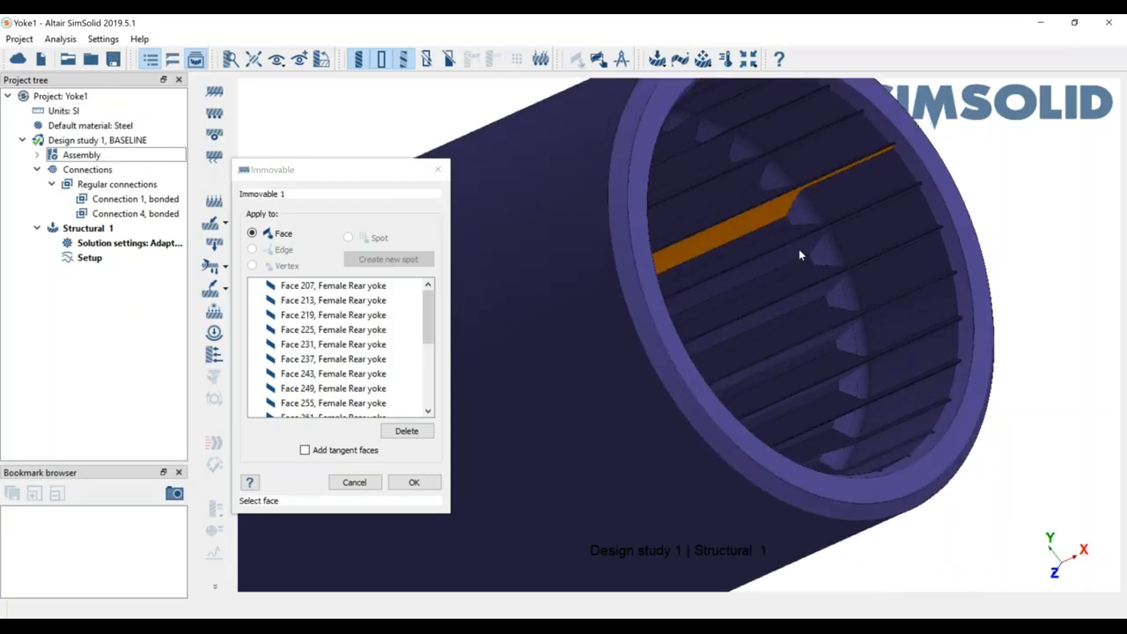
{"action": "left_click", "coordinate": [807, 276]}
{"action": "right_click_drag", "start_coordinate": [806, 348], "coordinate": [799, 280]}
{"action": "left_click", "coordinate": [799, 279]}
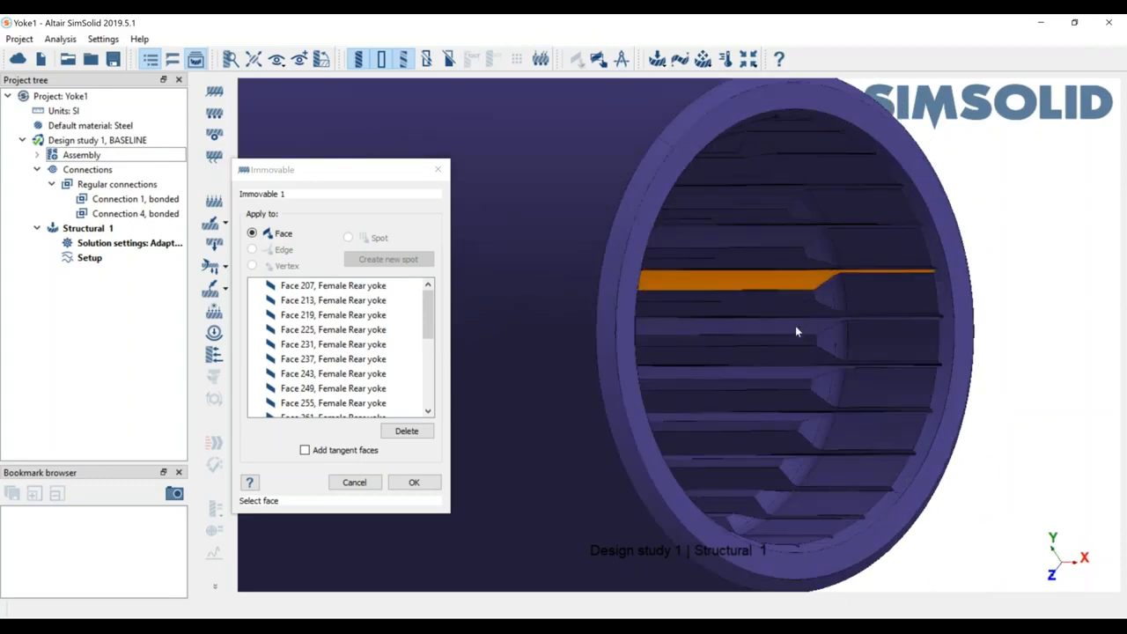
{"action": "left_click", "coordinate": [795, 328]}
{"action": "left_click", "coordinate": [800, 375]}
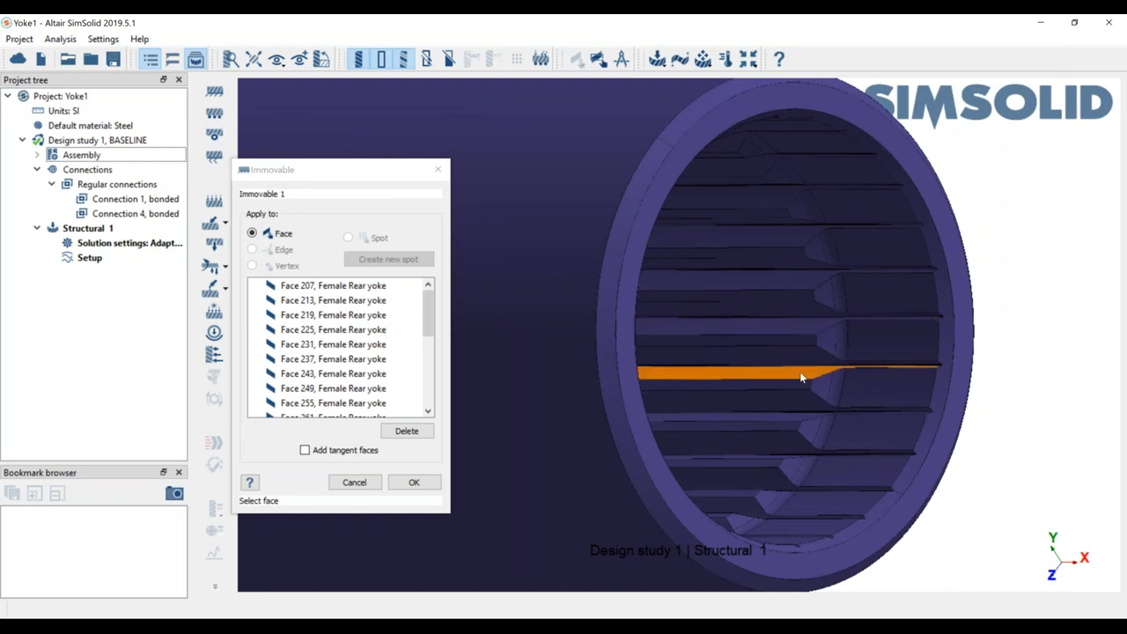
Step: Add the remaining same-side spline flanks to complete the ring around the bore, and create the immovable constraint
{"action": "middle_click_drag", "start_coordinate": [776, 410], "coordinate": [794, 304]}
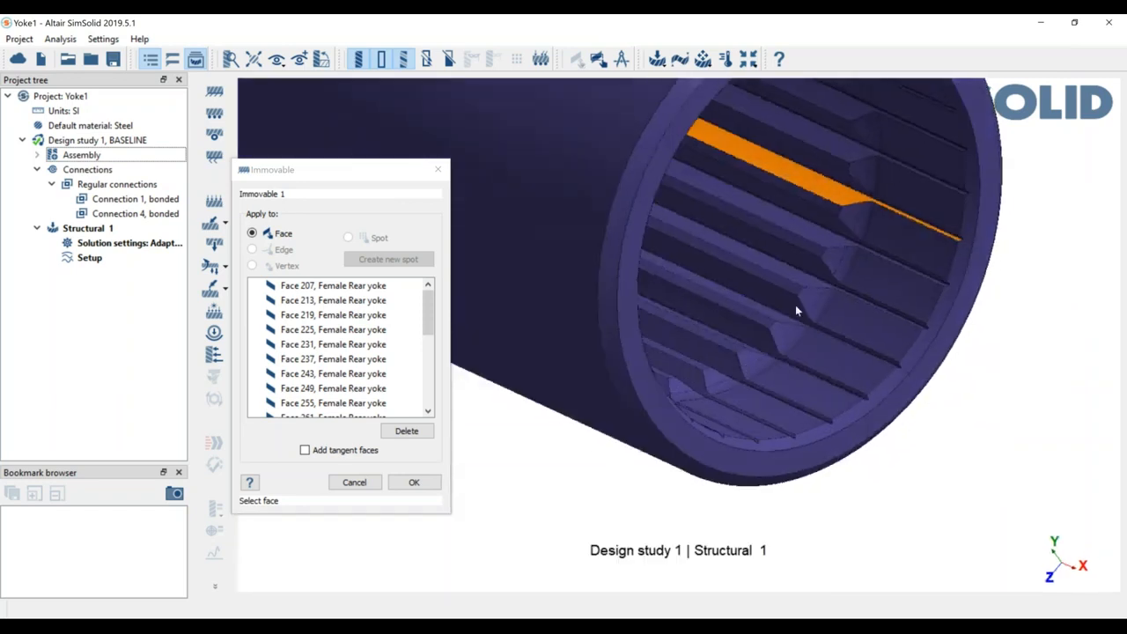
{"action": "middle_click_drag", "start_coordinate": [756, 334], "coordinate": [830, 257]}
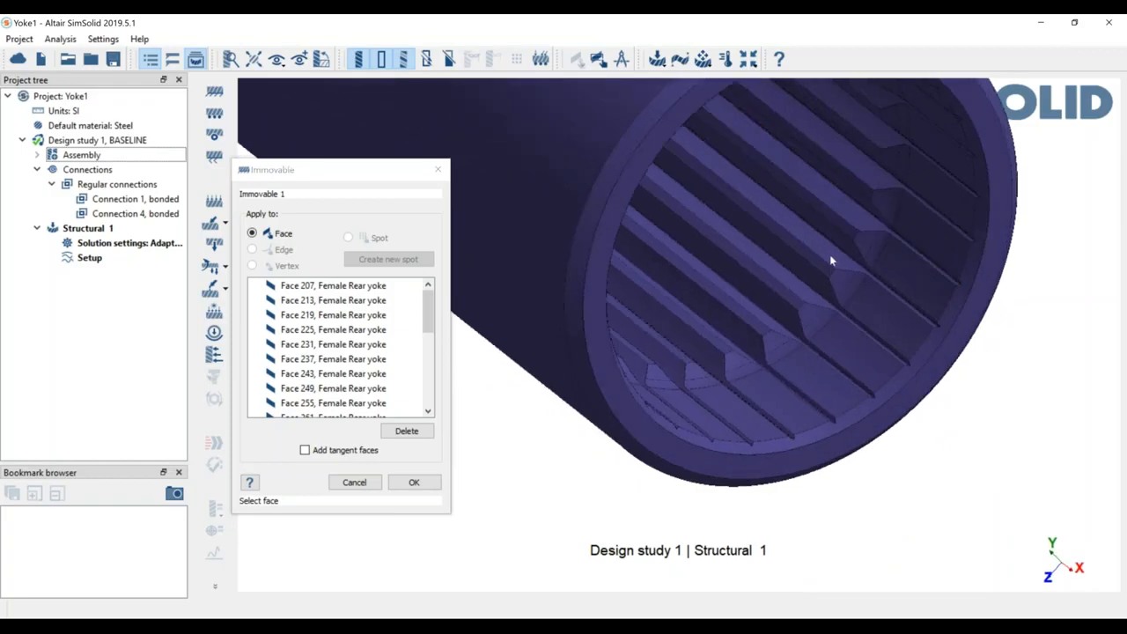
{"action": "middle_click_drag", "start_coordinate": [787, 322], "coordinate": [621, 338]}
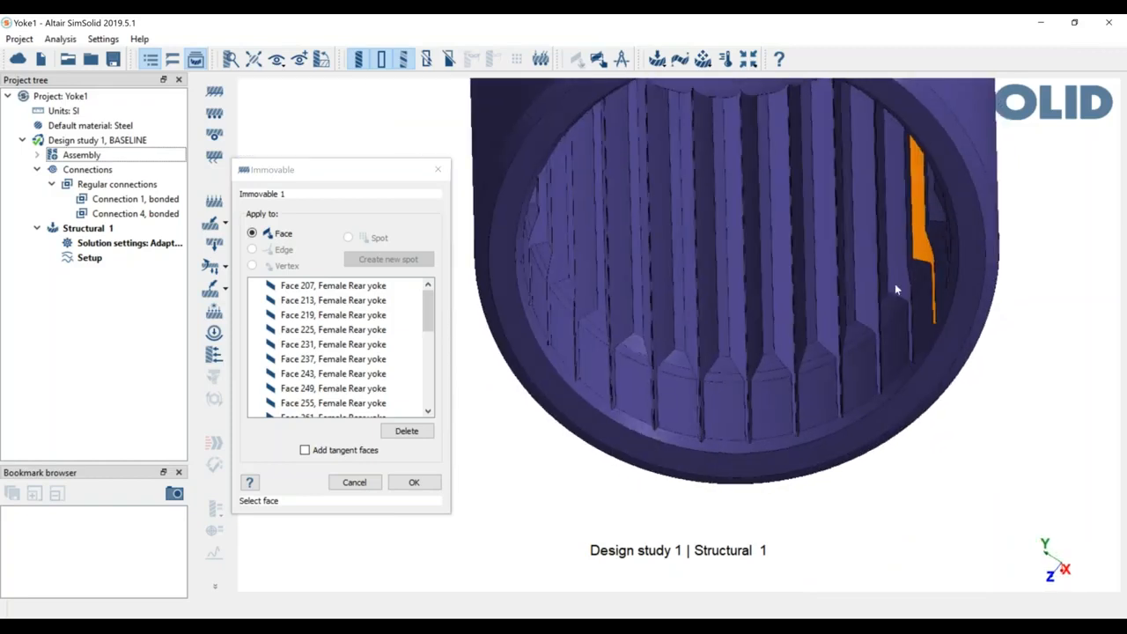
{"action": "left_click", "coordinate": [895, 283]}
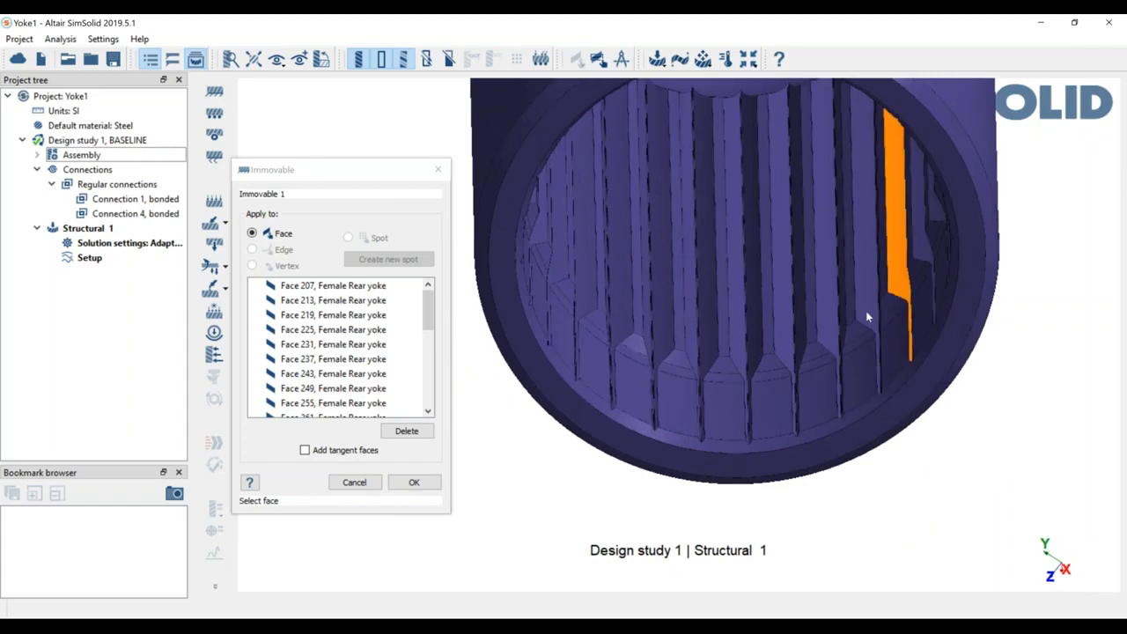
{"action": "left_click", "coordinate": [866, 316]}
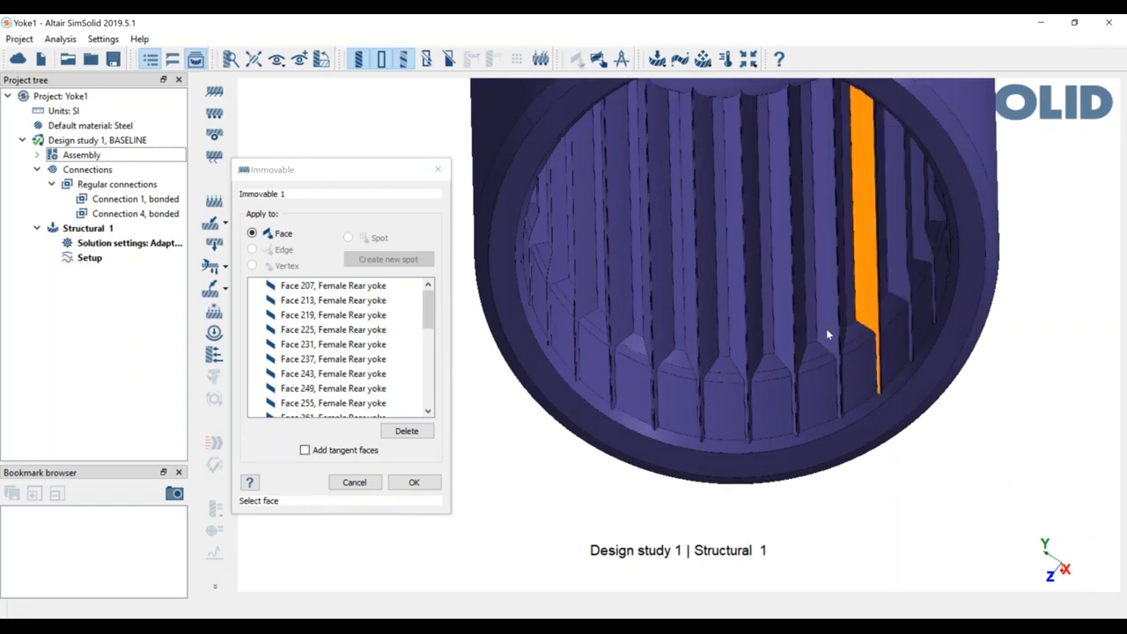
{"action": "left_click", "coordinate": [827, 331]}
{"action": "left_click", "coordinate": [788, 348]}
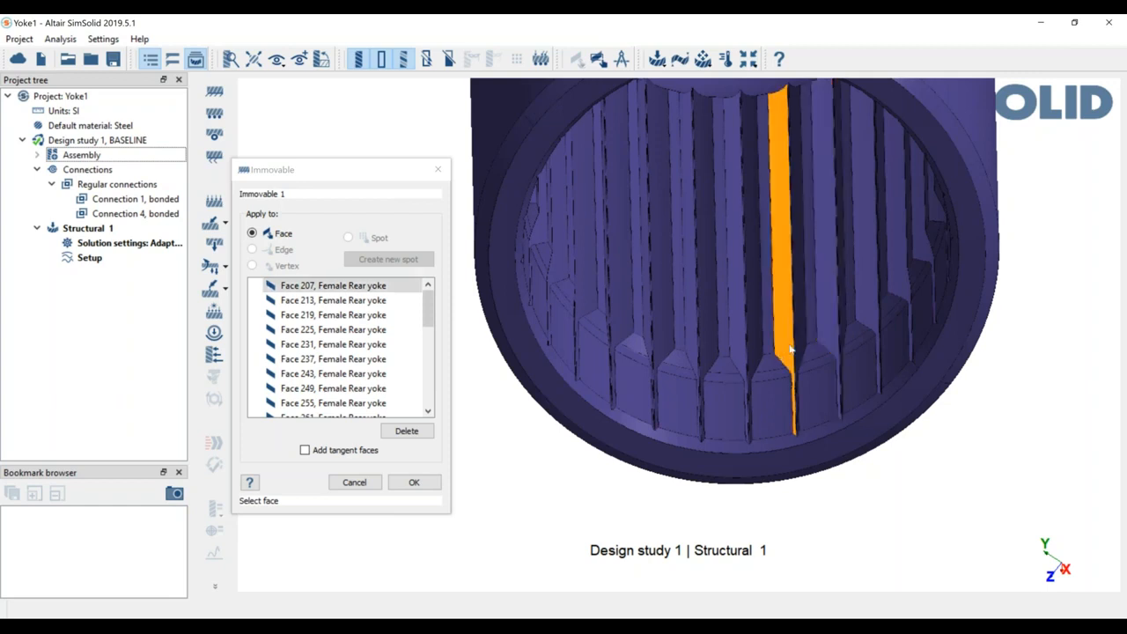
{"action": "left_click", "coordinate": [736, 350]}
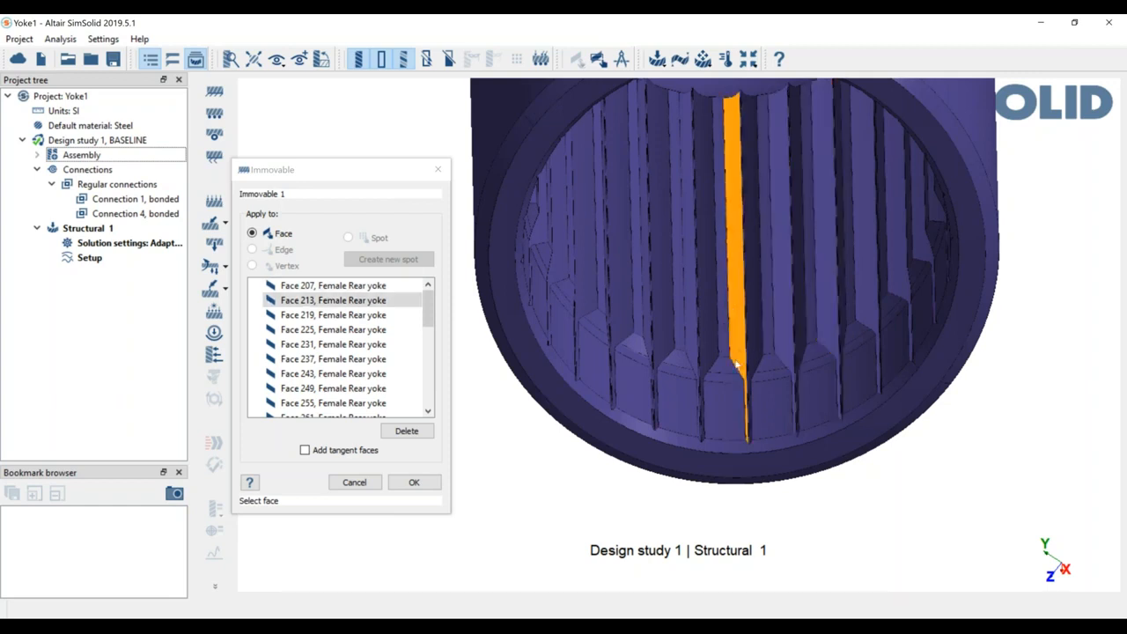
{"action": "right_click_drag", "start_coordinate": [715, 356], "coordinate": [708, 355]}
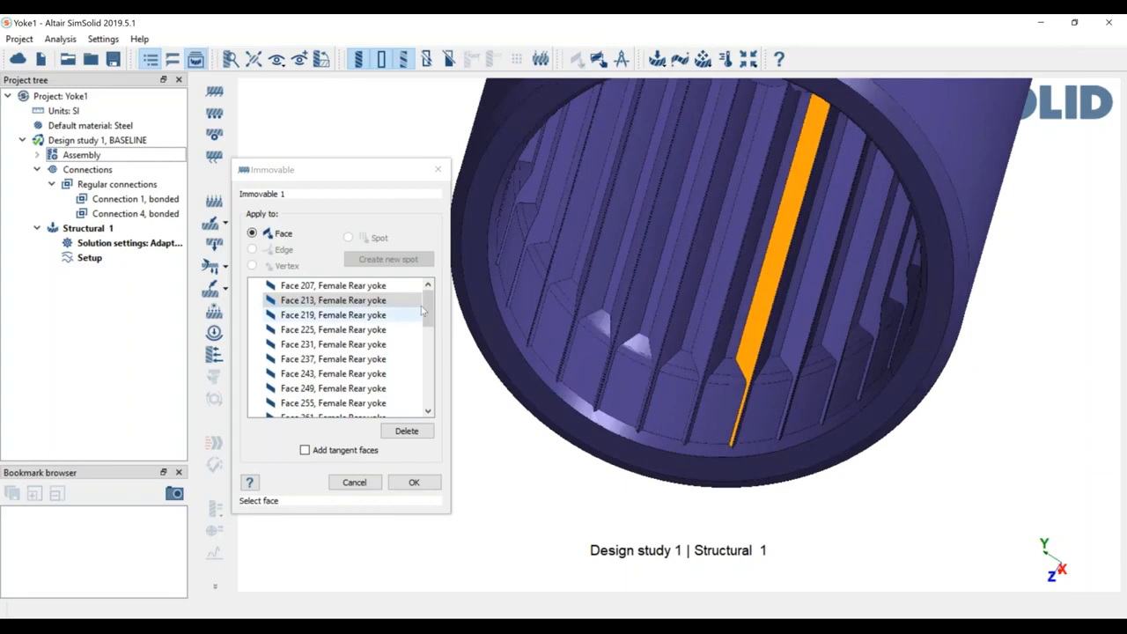
{"action": "mouse_move", "coordinate": [428, 307]}
{"action": "left_mouse_down"}
{"action": "mouse_move", "coordinate": [428, 396]}
{"action": "mouse_move", "coordinate": [428, 308]}
{"action": "left_mouse_up"}
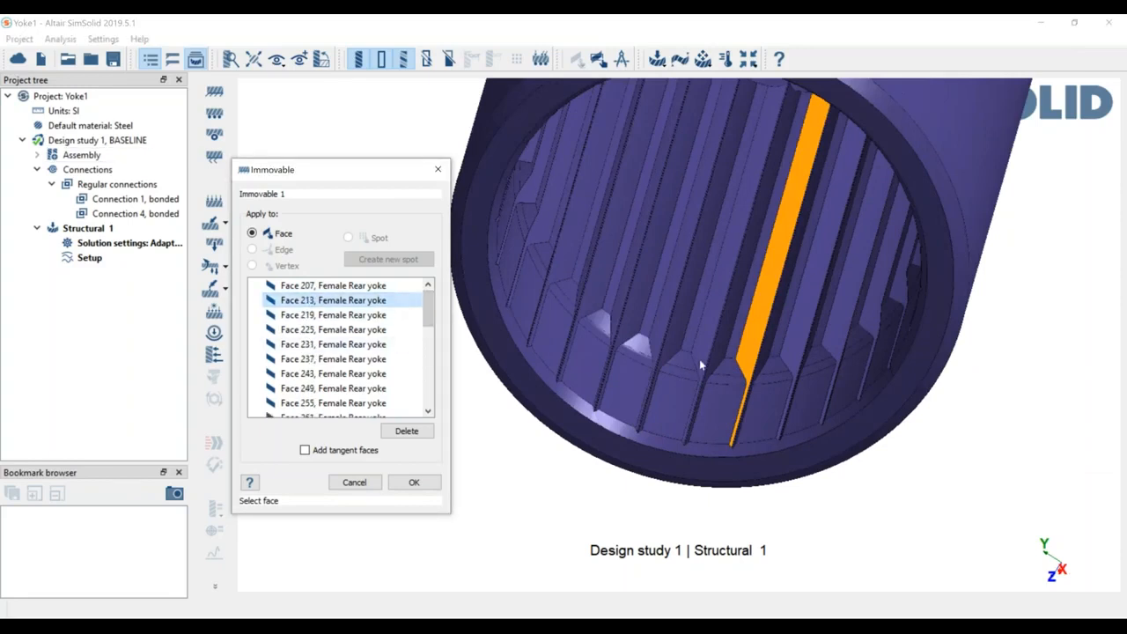
{"action": "right_click_drag", "start_coordinate": [700, 344], "coordinate": [699, 349]}
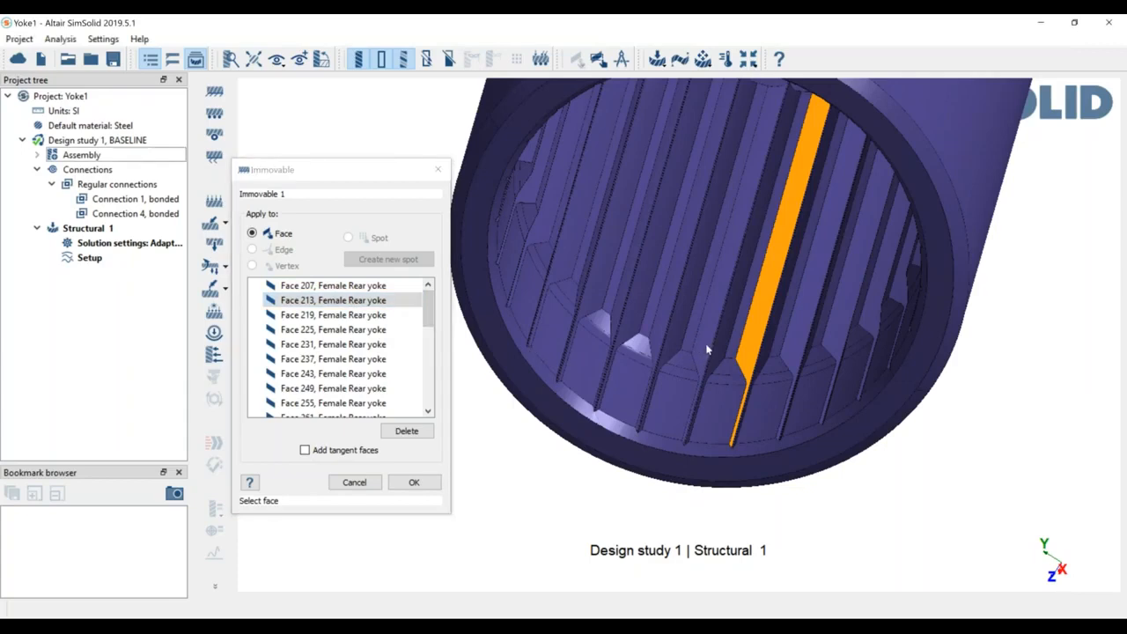
{"action": "left_click", "coordinate": [661, 327]}
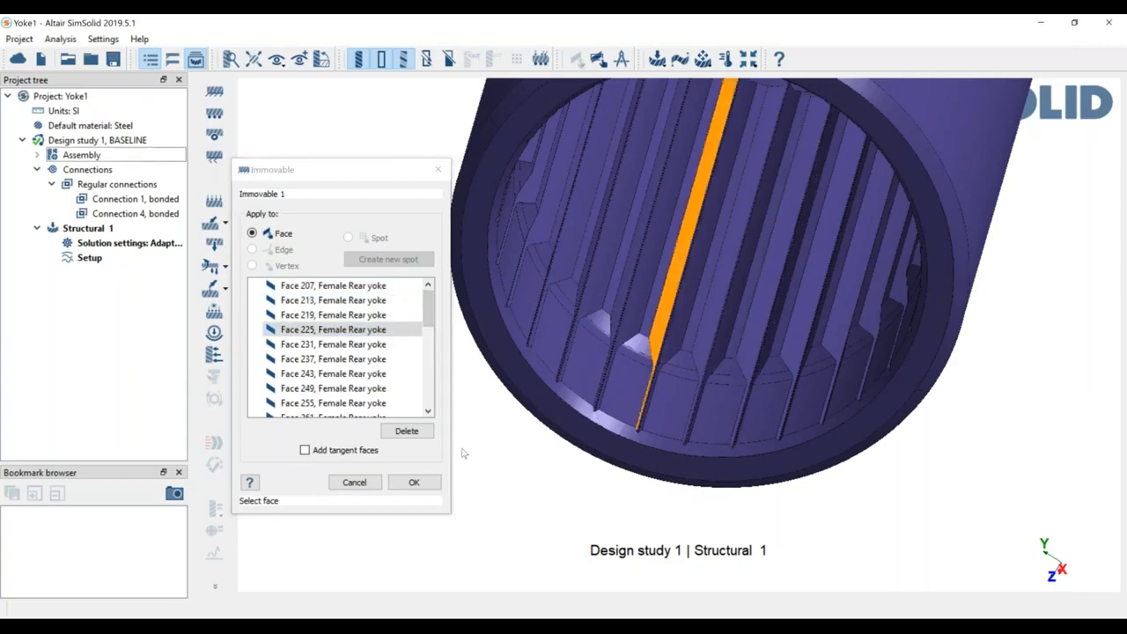
{"action": "left_click", "coordinate": [413, 483]}
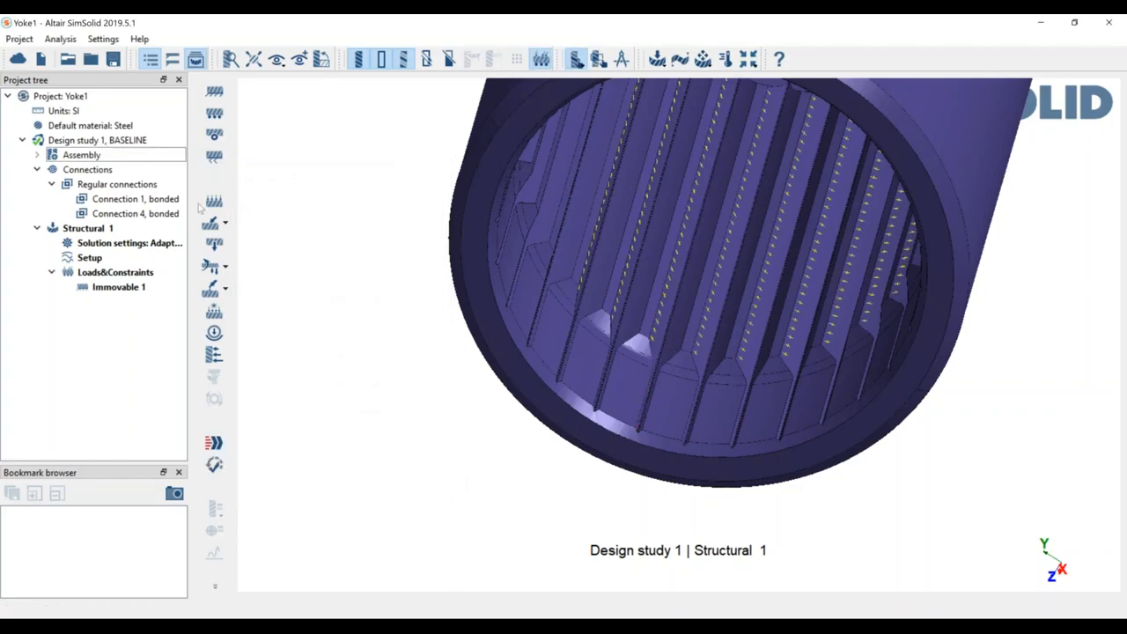
Step: Start a remote load and select the large circular front face of the cross pin, Face 26, as its target
{"action": "right_click_drag", "start_coordinate": [460, 220], "coordinate": [413, 364]}
{"action": "left_click_drag", "start_coordinate": [486, 278], "coordinate": [662, 270]}
{"action": "scroll", "coordinate": [662, 272], "scroll_direction": "down", "scroll_amount": 6}
{"action": "left_click_drag", "start_coordinate": [607, 310], "coordinate": [511, 370]}
{"action": "left_click_drag", "start_coordinate": [606, 395], "coordinate": [542, 373]}
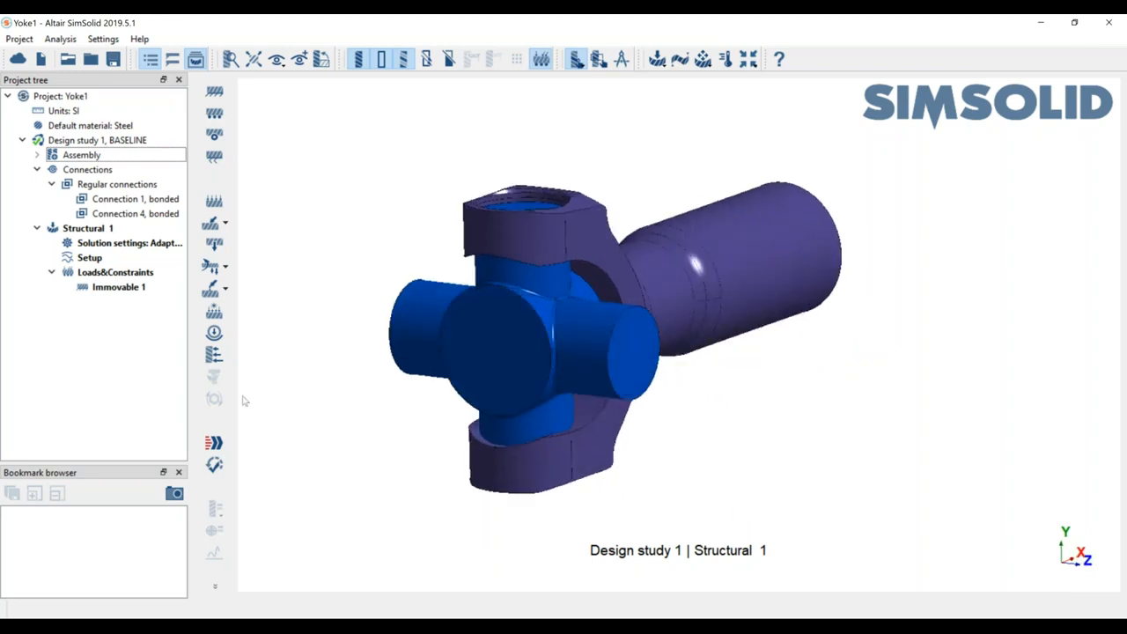
{"action": "left_click", "coordinate": [226, 294]}
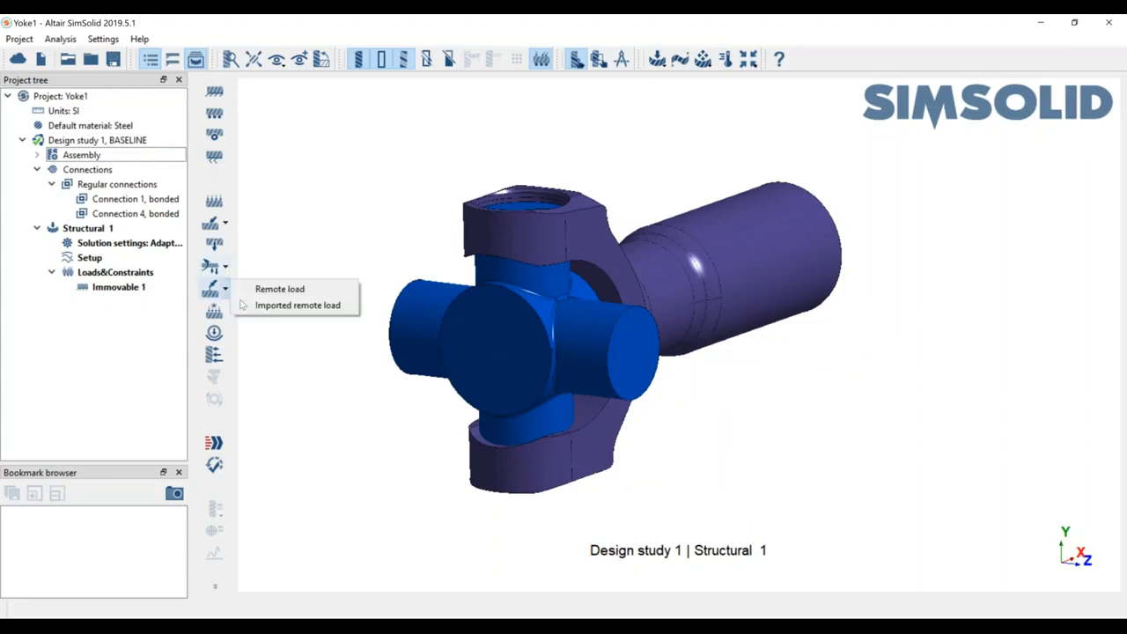
{"action": "left_click", "coordinate": [280, 288]}
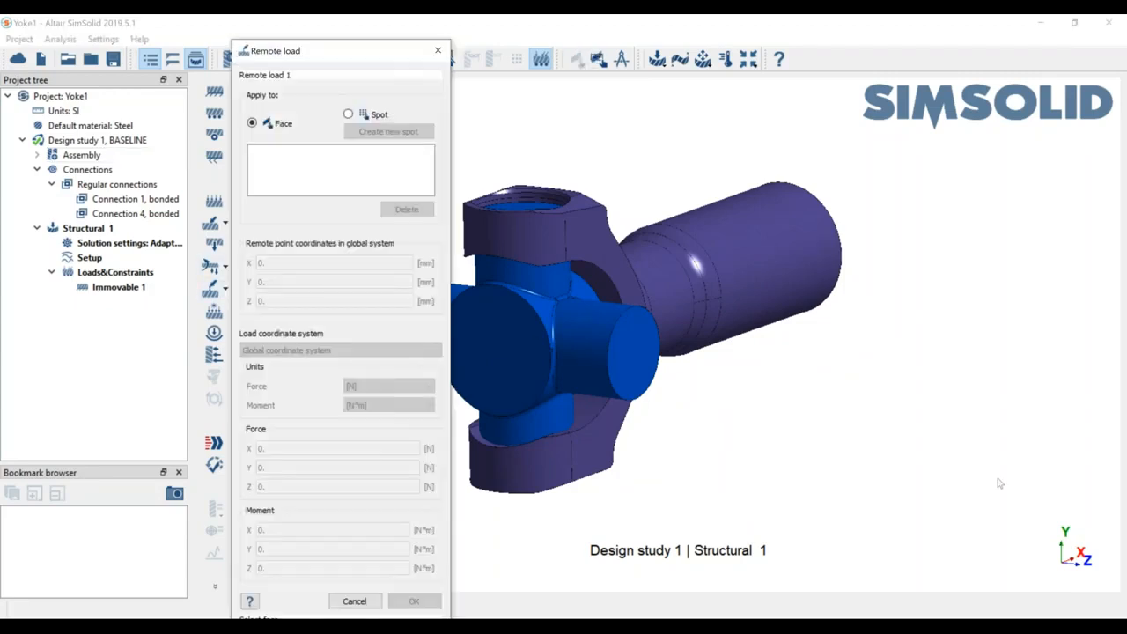
{"action": "left_click", "coordinate": [619, 354]}
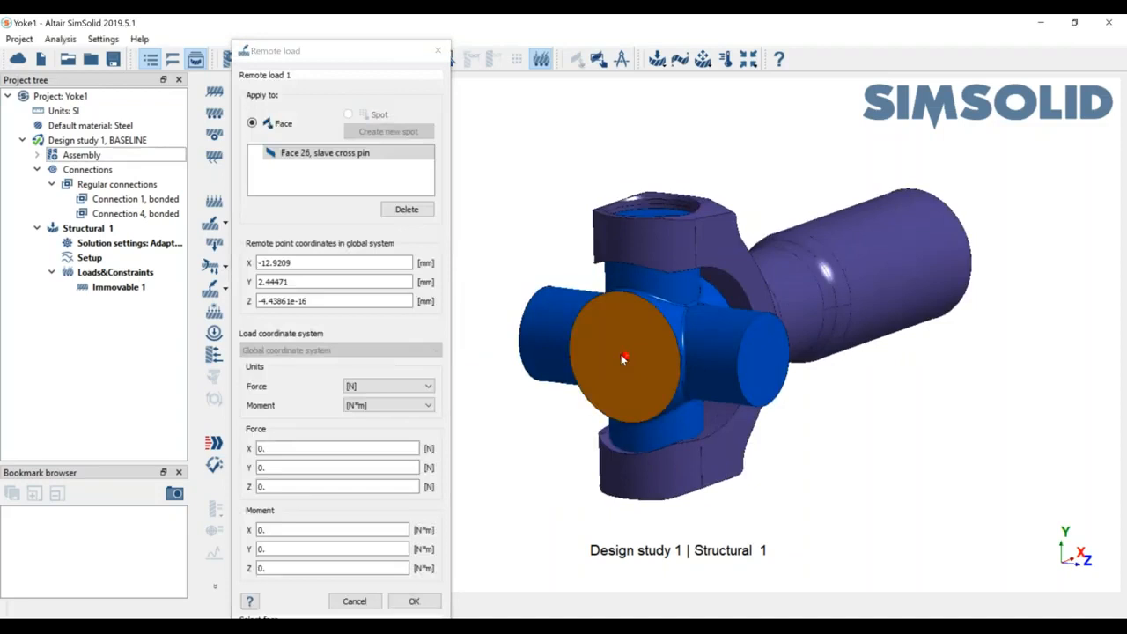
Step: Set the remote load's X moment to 500 N*m and create the load
{"action": "left_click_drag", "start_coordinate": [830, 543], "coordinate": [842, 428]}
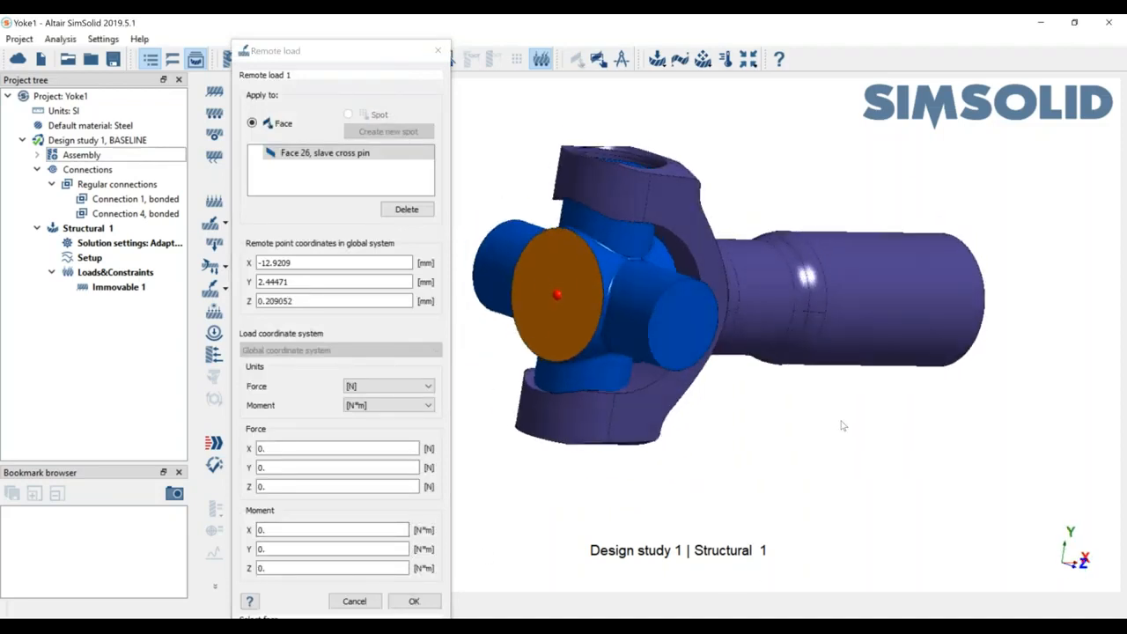
{"action": "double_click", "coordinate": [264, 529]}
{"action": "type", "text": "500"}
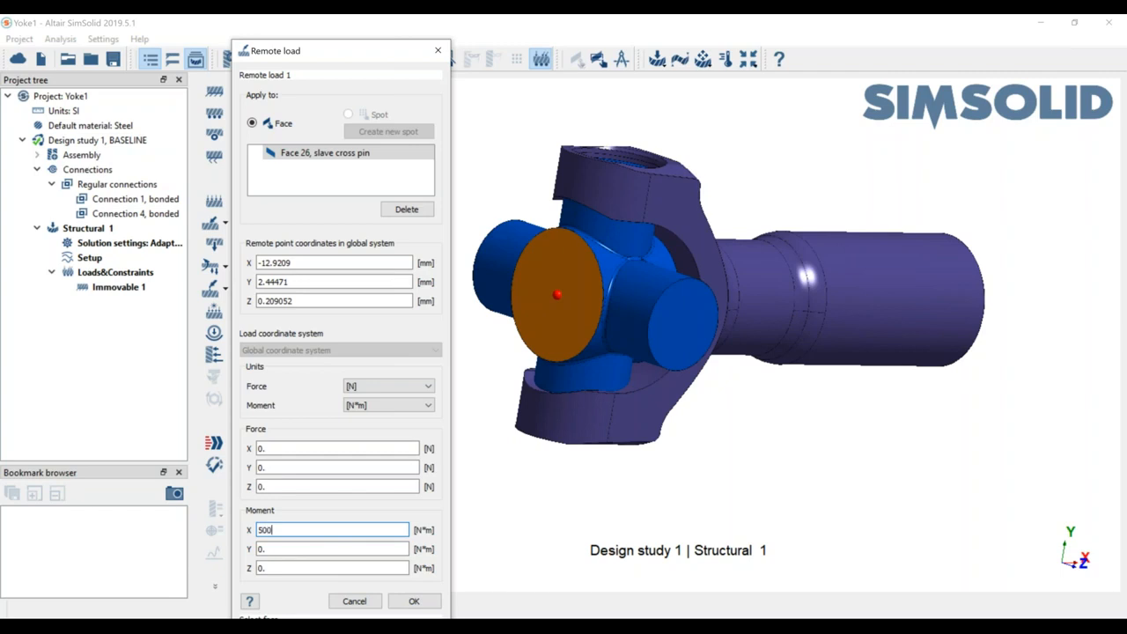
{"action": "left_click", "coordinate": [413, 601]}
{"action": "right_click_drag", "start_coordinate": [593, 387], "coordinate": [718, 428]}
{"action": "mouse_move", "coordinate": [718, 428]}
{"action": "middle_mouse_down"}
{"action": "mouse_move", "coordinate": [793, 445]}
{"action": "mouse_move", "coordinate": [735, 438]}
{"action": "middle_mouse_up"}
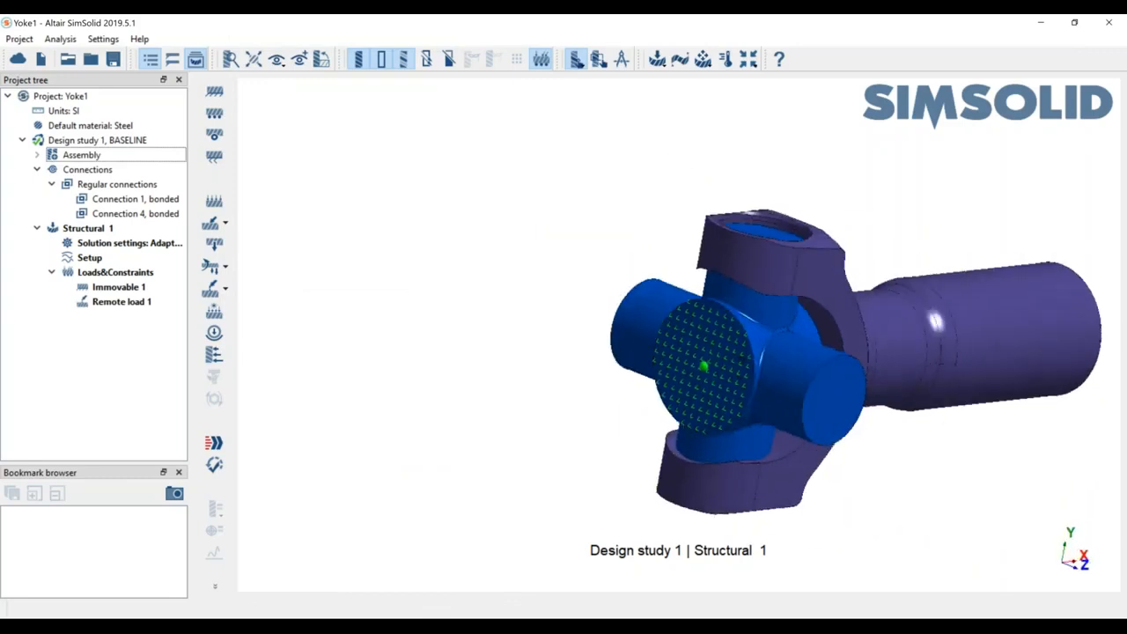
{"action": "right_click_drag", "start_coordinate": [933, 262], "coordinate": [813, 219]}
{"action": "middle_click_drag", "start_coordinate": [812, 220], "coordinate": [782, 232]}
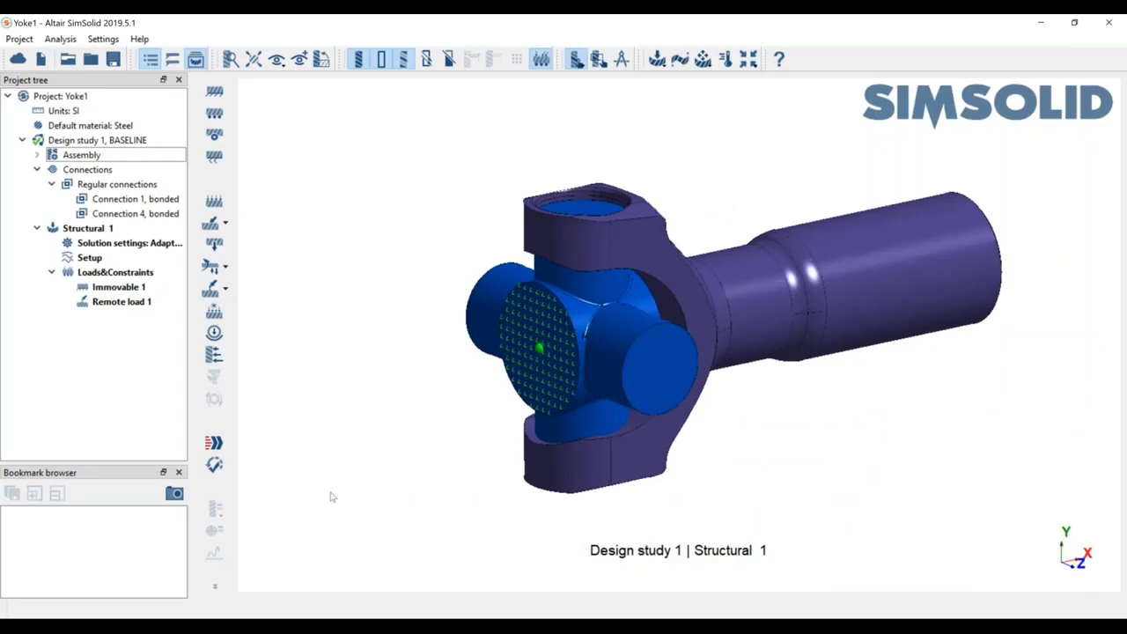
Step: Check the structure for rigid body motions, acknowledge the report, and solve Structural 1
{"action": "left_click", "coordinate": [220, 469]}
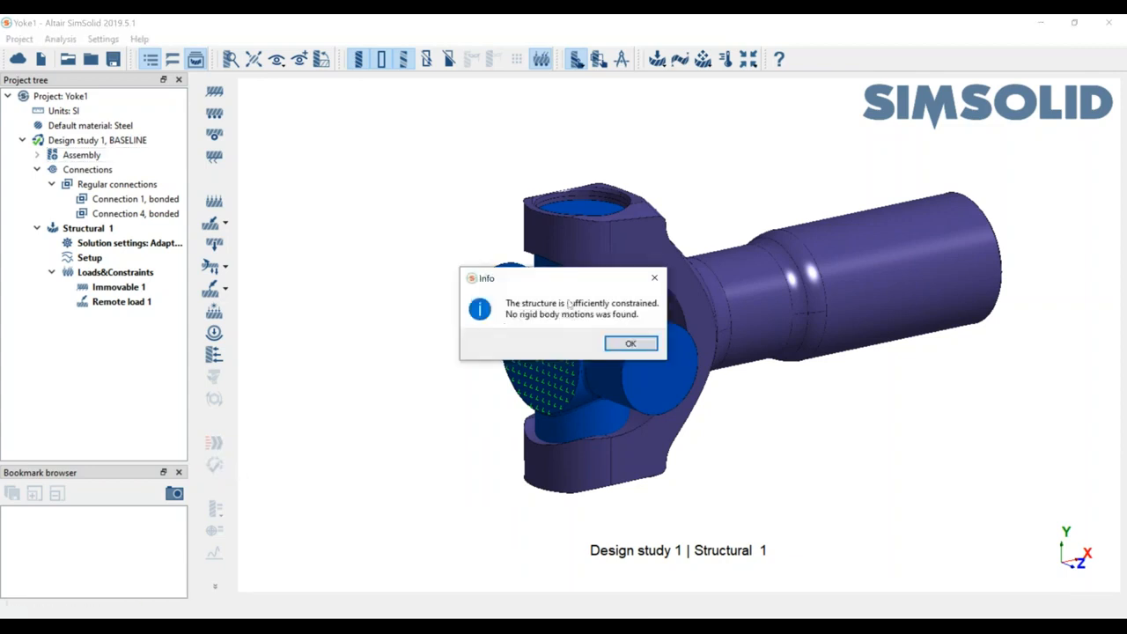
{"action": "left_click", "coordinate": [630, 344]}
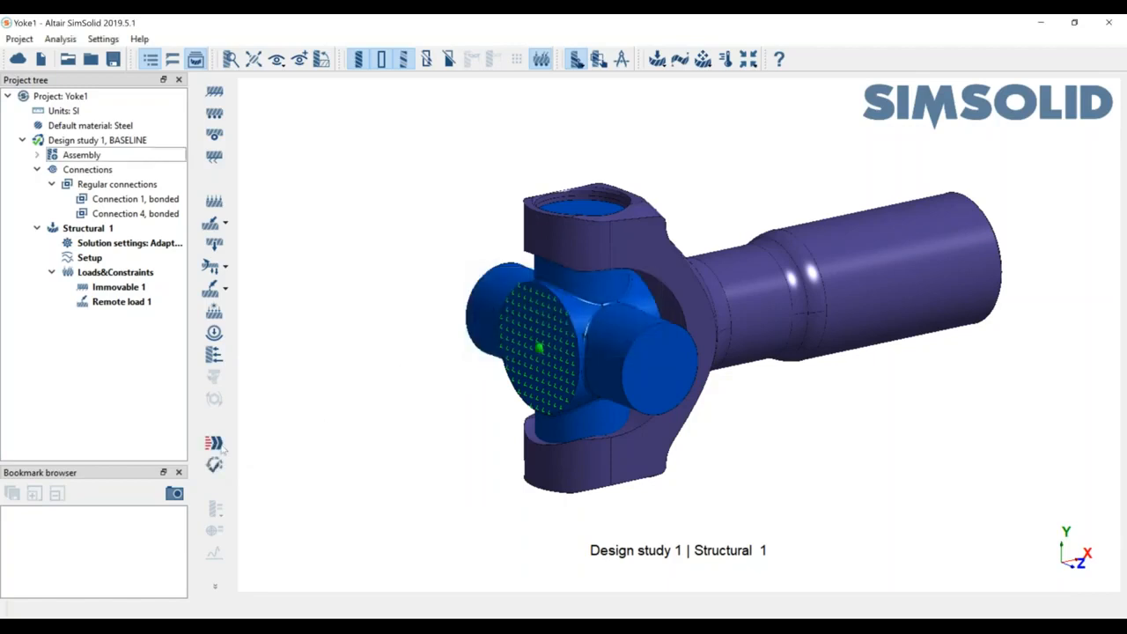
{"action": "left_click", "coordinate": [217, 445]}
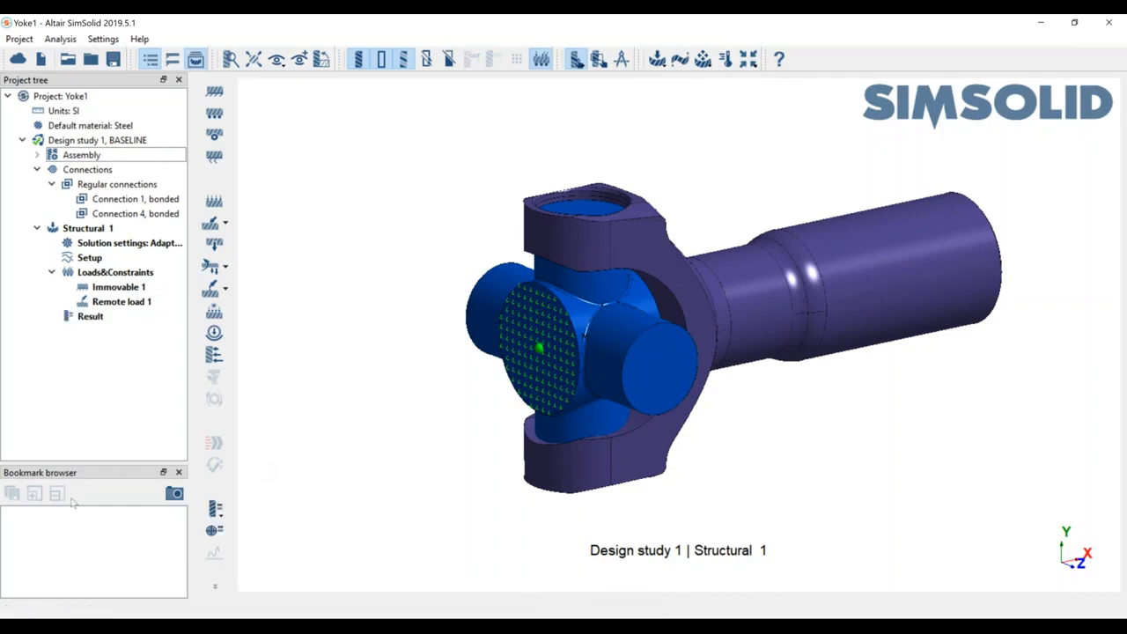
Step: Plot the displacement magnitude on the assembly and hide the load and constraint symbols
{"action": "left_click", "coordinate": [215, 509]}
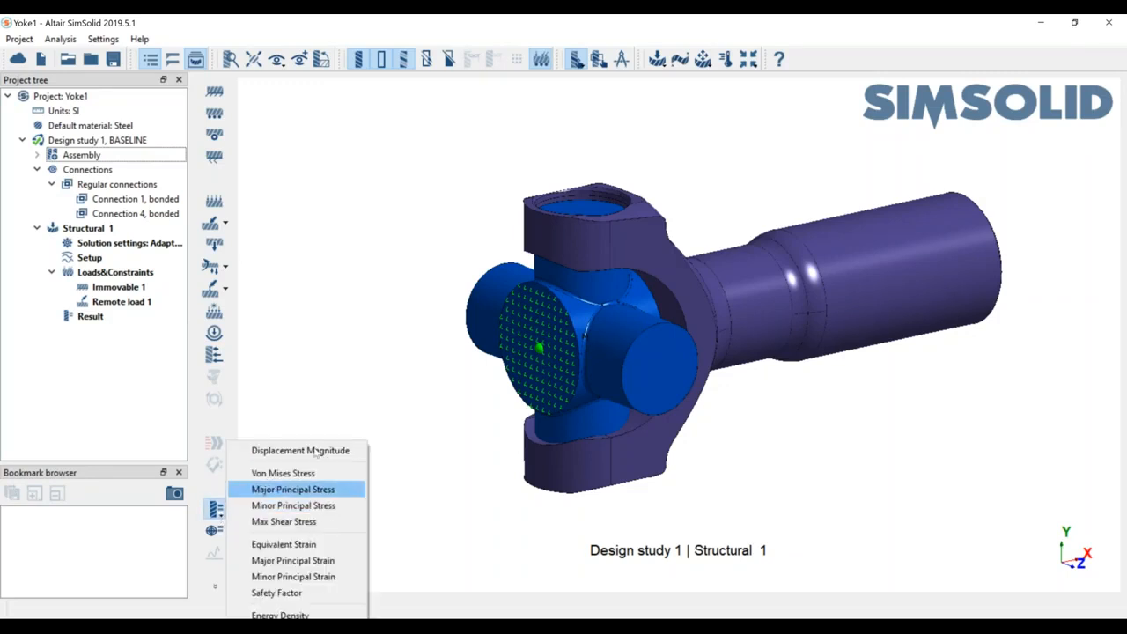
{"action": "left_click", "coordinate": [300, 450]}
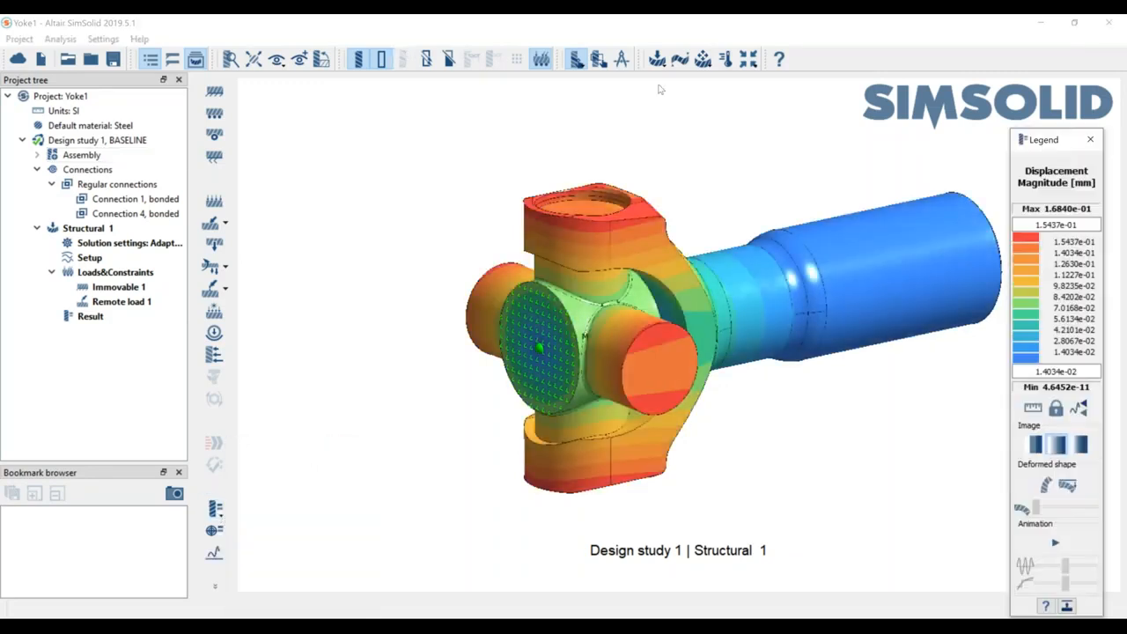
{"action": "left_click", "coordinate": [543, 62]}
{"action": "right_click_drag", "start_coordinate": [833, 323], "coordinate": [764, 324]}
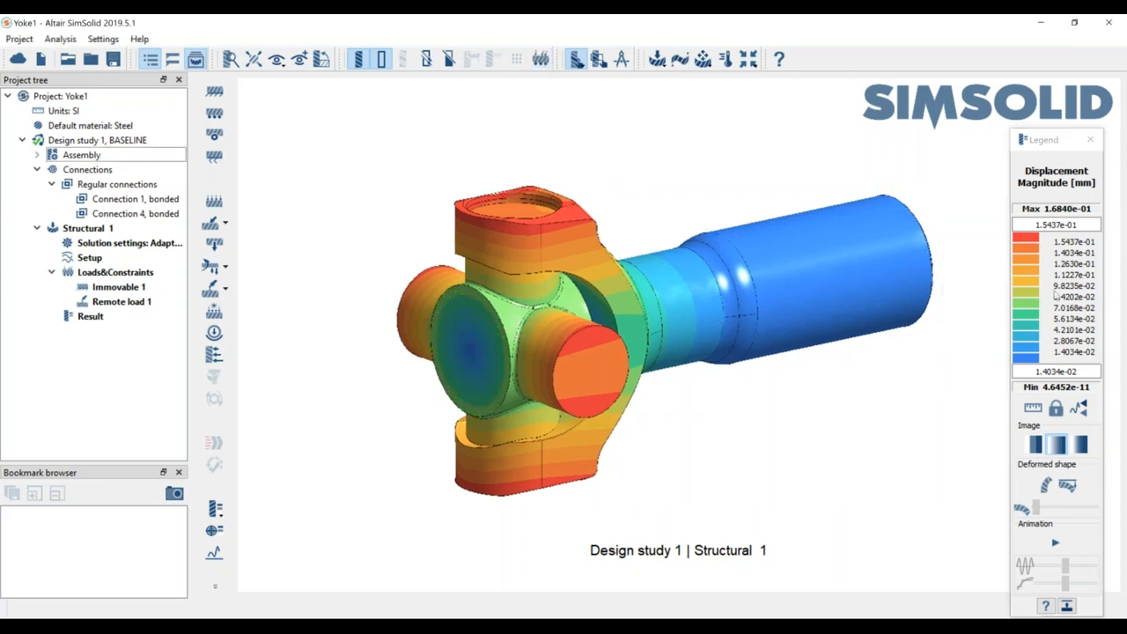
Step: Set the displacement legend range to 0.1 mm maximum and 0 mm minimum, and bookmark the plot
{"action": "left_click", "coordinate": [1015, 225]}
{"action": "left_click_drag", "start_coordinate": [1015, 225], "coordinate": [994, 220]}
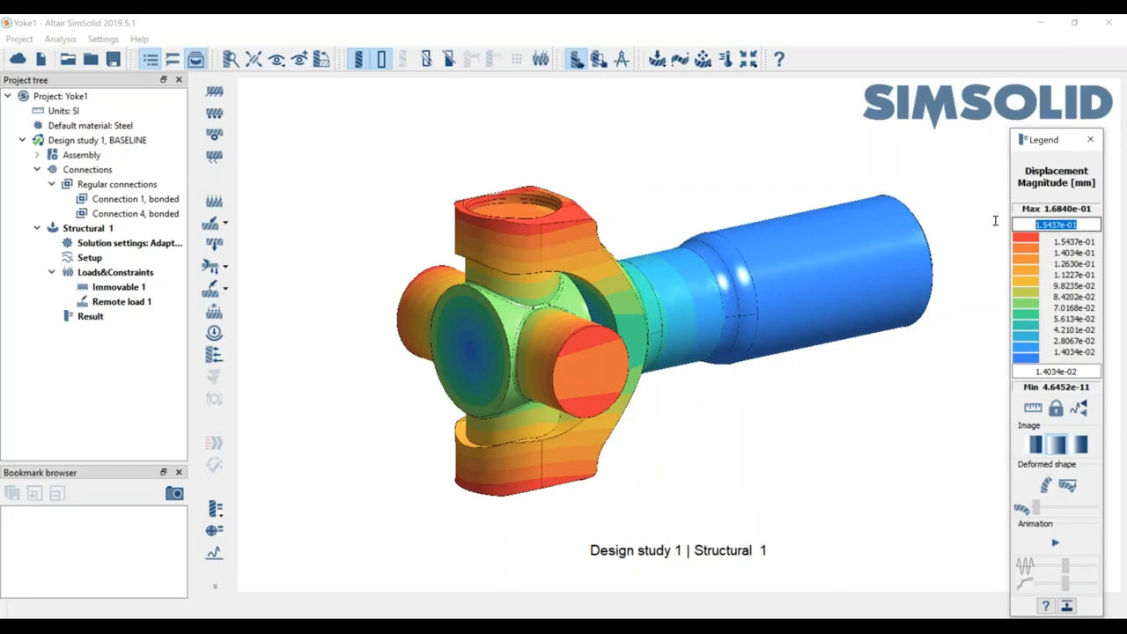
{"action": "type", "text": "0.1"}
{"action": "left_click_drag", "start_coordinate": [1089, 371], "coordinate": [999, 374]}
{"action": "type", "text": "0"}
{"action": "key", "text": "Return"}
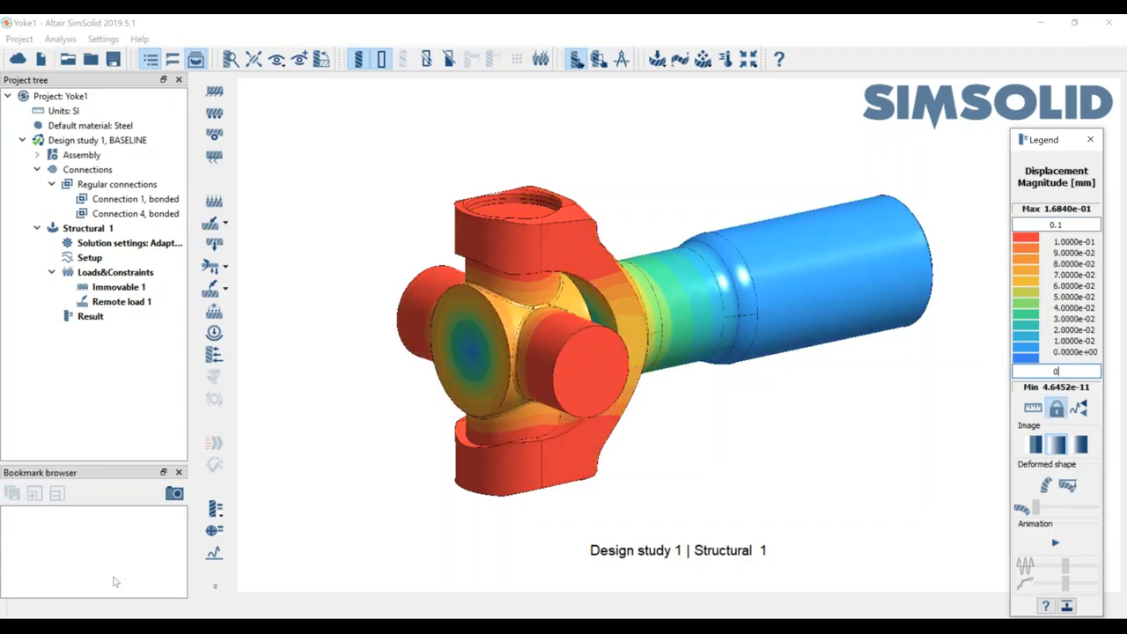
{"action": "left_click", "coordinate": [174, 493]}
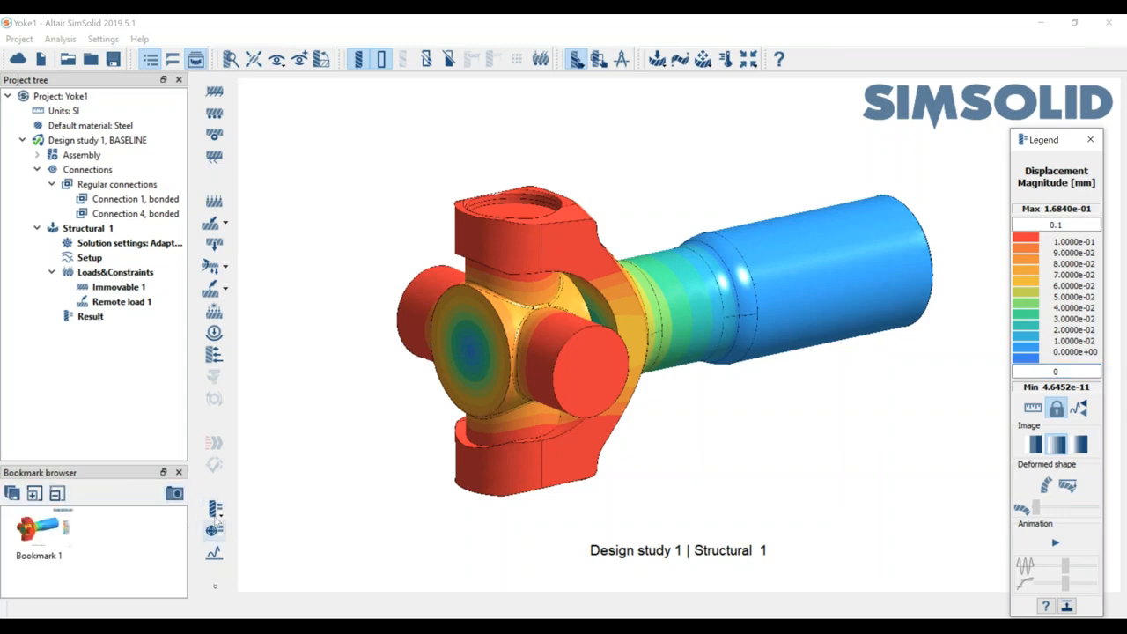
Step: Plot the Von Mises stress and set the legend's upper limit to 200 MPa
{"action": "left_click", "coordinate": [215, 508]}
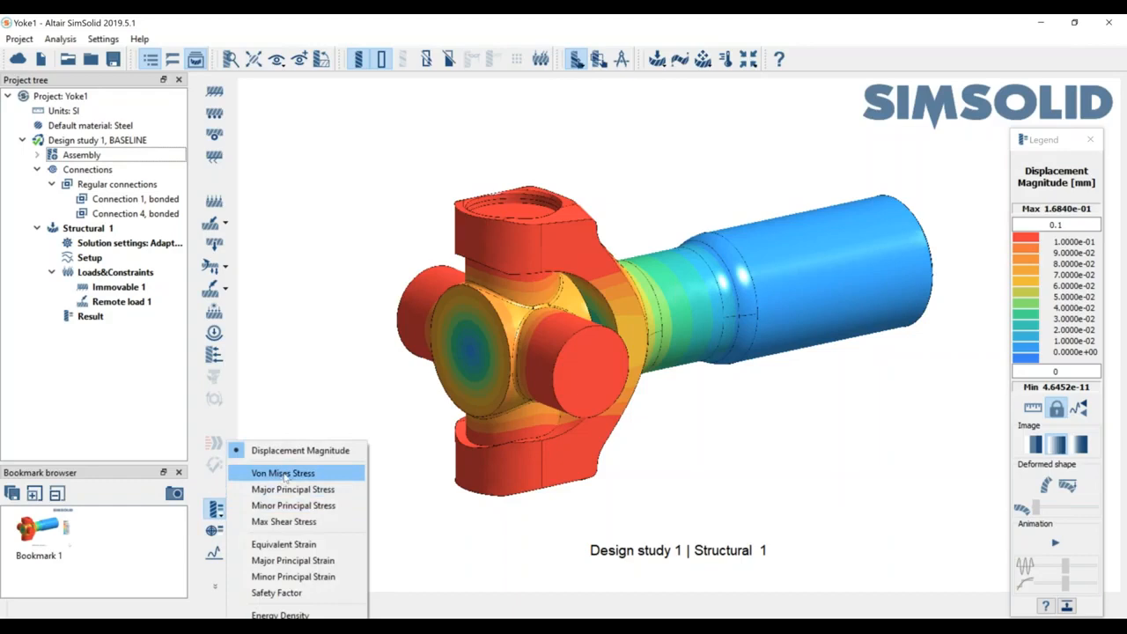
{"action": "left_click", "coordinate": [285, 476]}
{"action": "left_click_drag", "start_coordinate": [764, 449], "coordinate": [674, 437]}
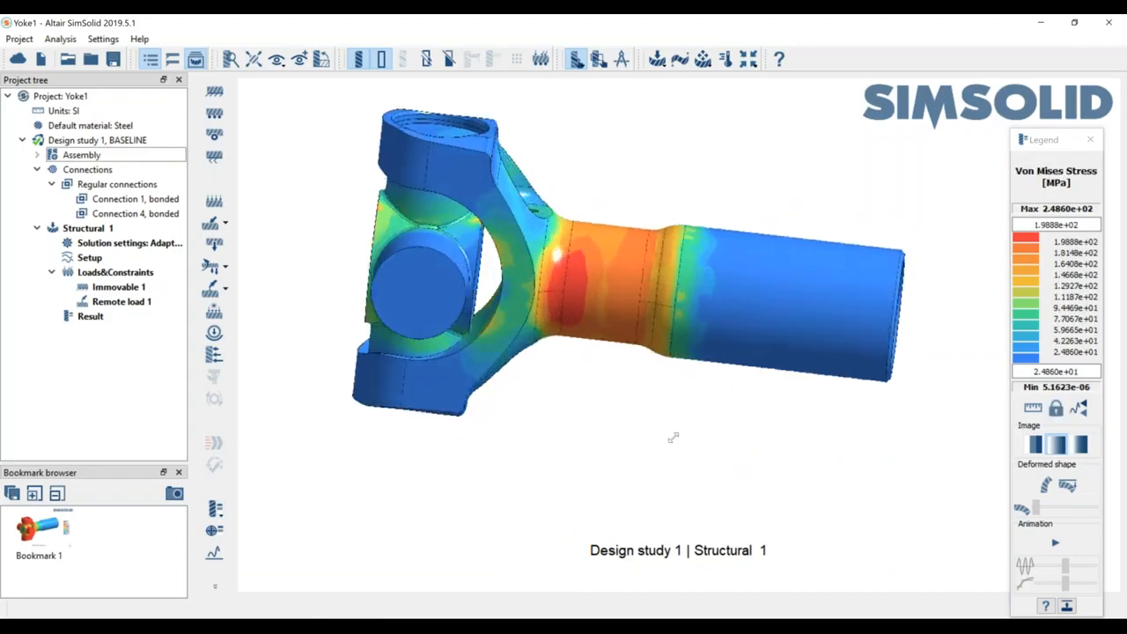
{"action": "left_click", "coordinate": [1086, 224]}
{"action": "left_click_drag", "start_coordinate": [1087, 224], "coordinate": [1033, 226]}
{"action": "type", "text": "200"}
{"action": "key", "text": "Return"}
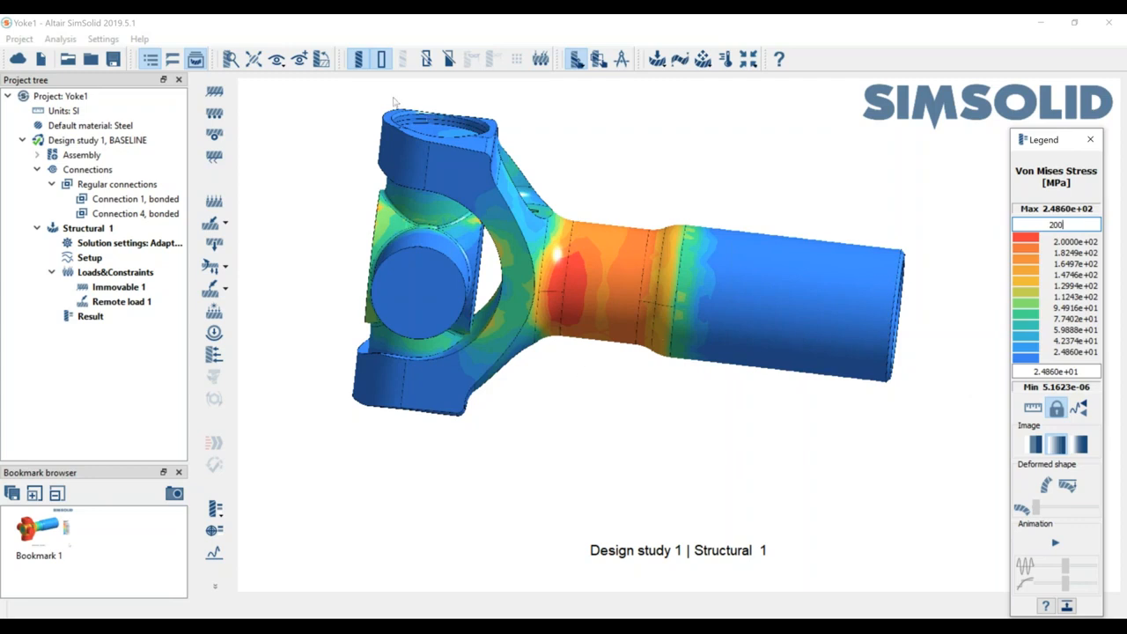
Step: Orient the model to the front view and bookmark the Von Mises stress plot
{"action": "left_click", "coordinate": [277, 59]}
{"action": "left_click", "coordinate": [295, 80]}
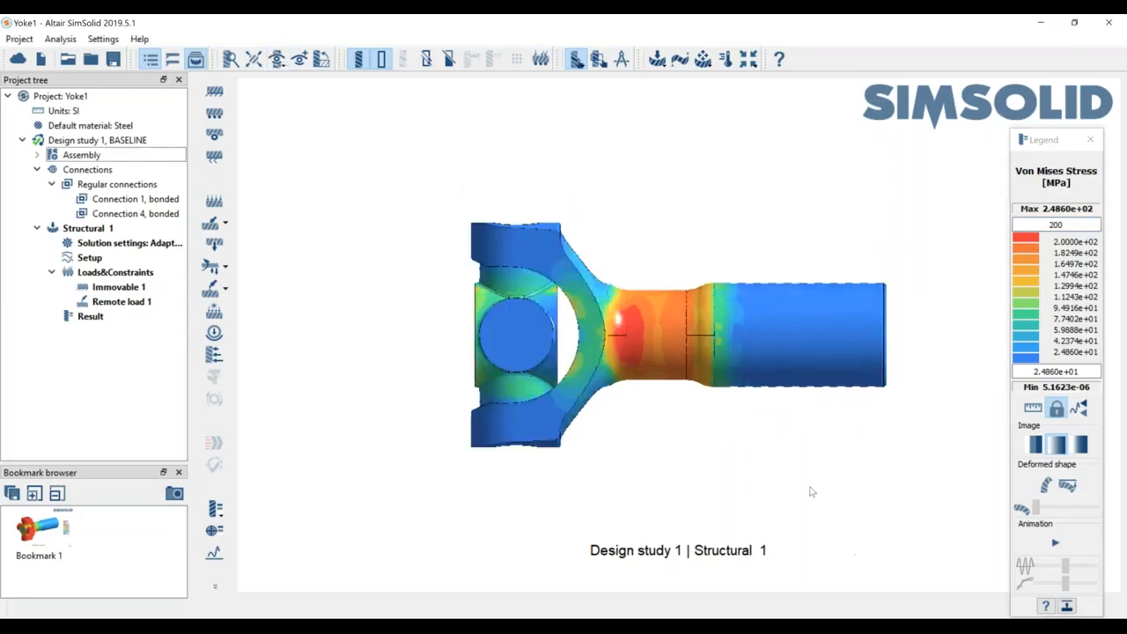
{"action": "scroll", "coordinate": [644, 359], "scroll_direction": "up", "scroll_amount": 3}
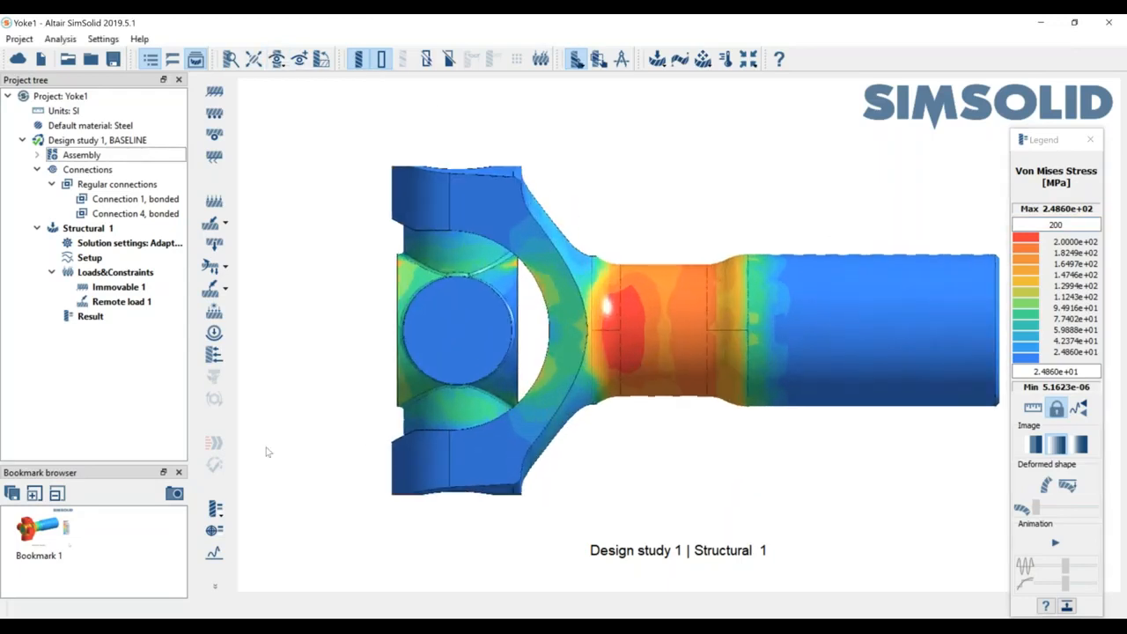
{"action": "left_click", "coordinate": [176, 494]}
Step: Plot the safety factor and set the low safety factor for Steel to 1
{"action": "left_click", "coordinate": [222, 517]}
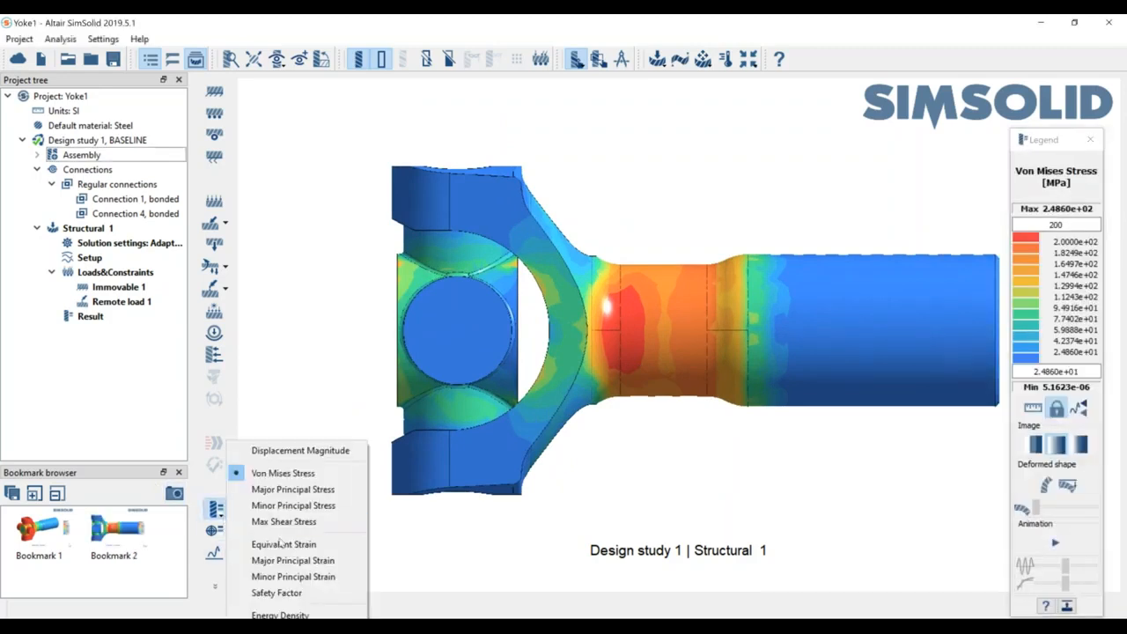
{"action": "left_click", "coordinate": [299, 594]}
{"action": "left_click_drag", "start_coordinate": [894, 366], "coordinate": [766, 292]}
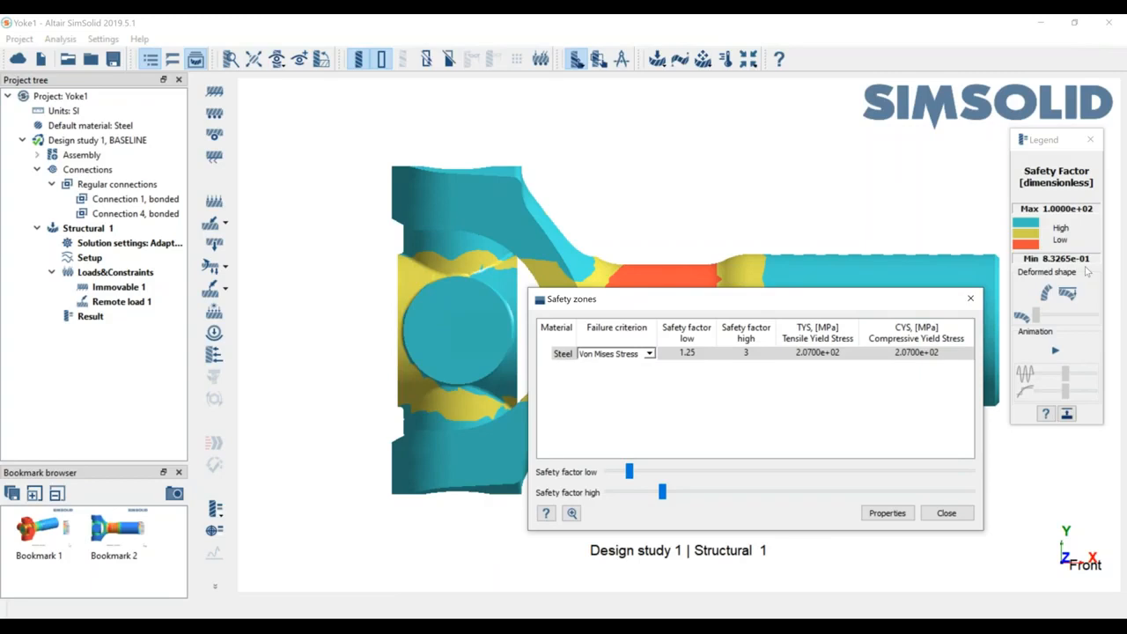
{"action": "left_click_drag", "start_coordinate": [767, 299], "coordinate": [808, 407]}
{"action": "left_click", "coordinate": [742, 462]}
{"action": "double_click", "coordinate": [742, 462]}
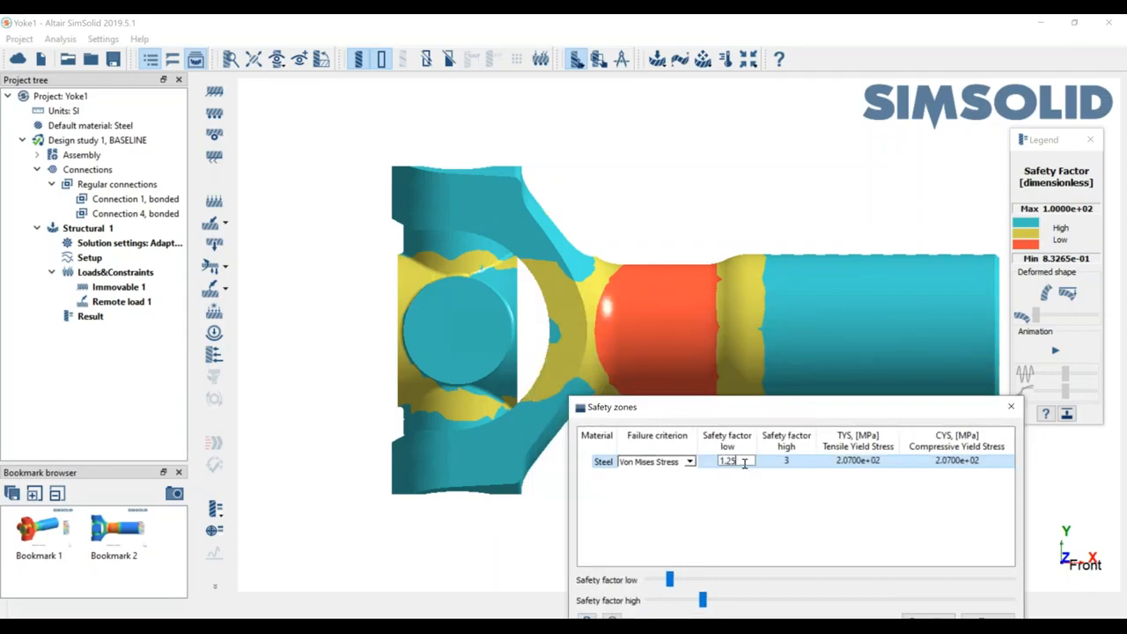
{"action": "key", "text": "BackSpace"}
{"action": "key", "text": "BackSpace"}
{"action": "key", "text": "Return"}
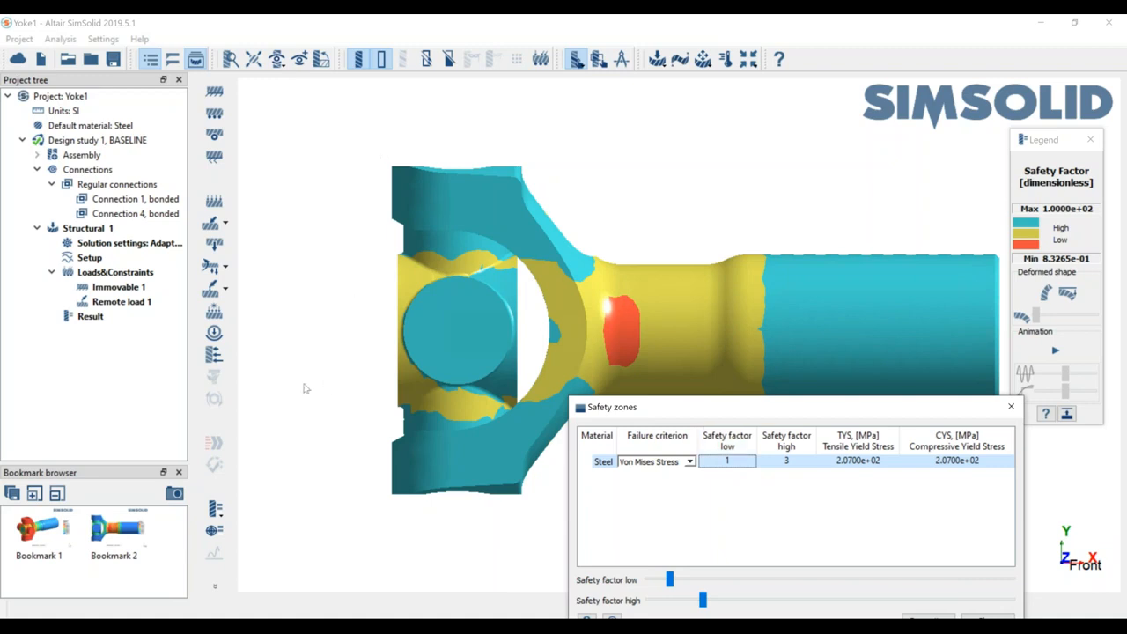
Step: Bookmark the safety factor plot and close the safety zones dialog
{"action": "left_click", "coordinate": [175, 494]}
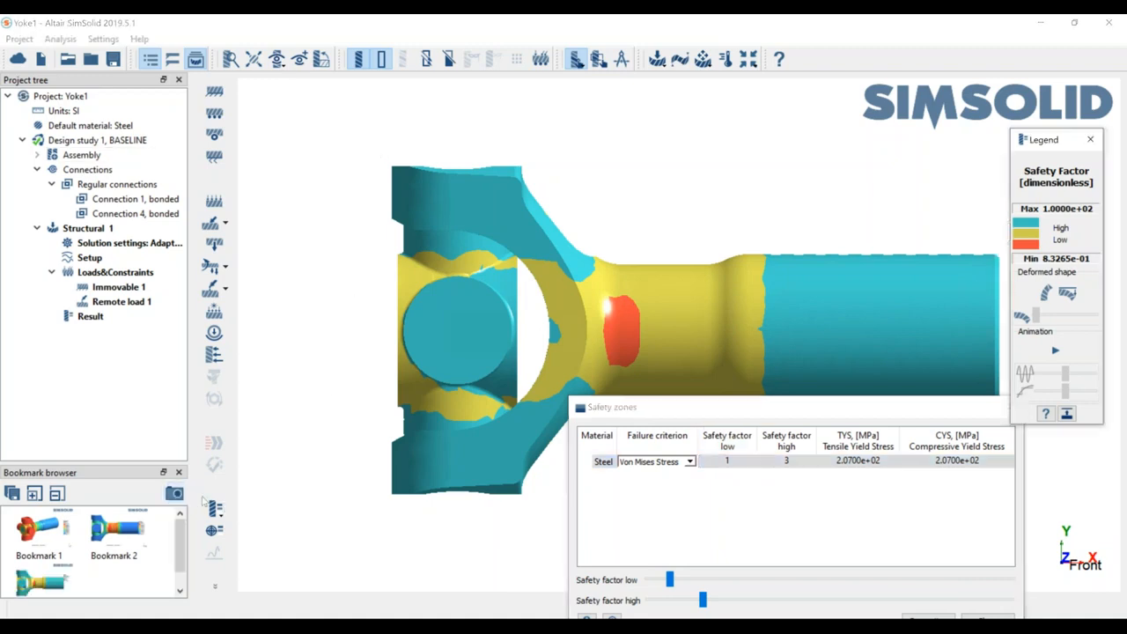
{"action": "left_click_drag", "start_coordinate": [883, 410], "coordinate": [711, 290]}
{"action": "left_click", "coordinate": [834, 284]}
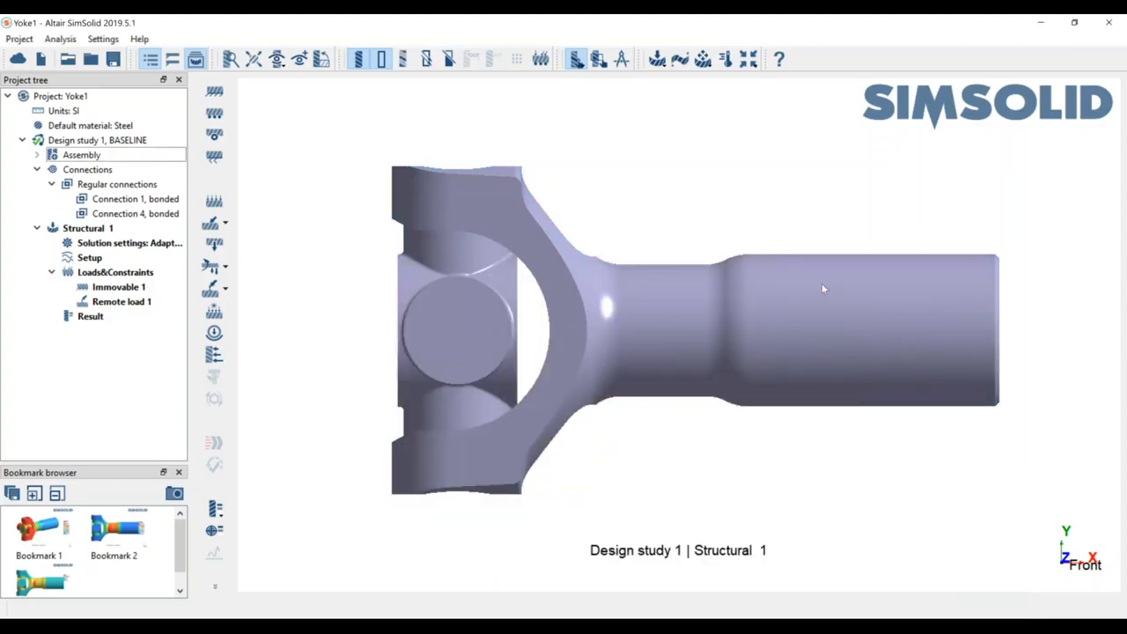
Step: Import Yoke2.stp as a second design study and add connections for its new parts with the default tolerances and Normal resolution
{"action": "left_click", "coordinate": [42, 61]}
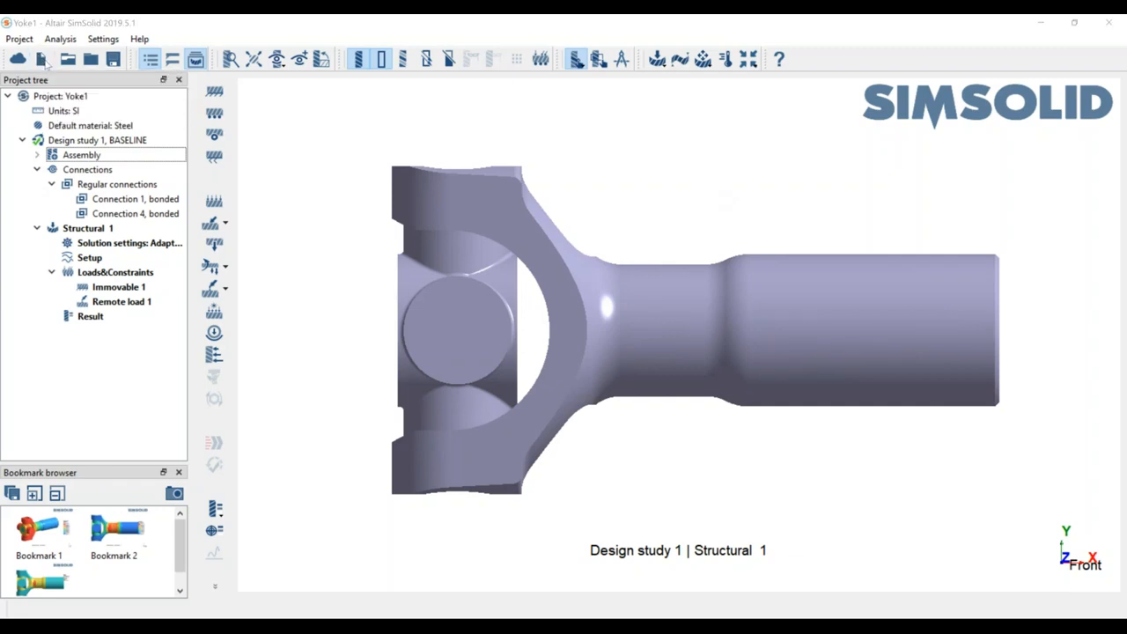
{"action": "left_click", "coordinate": [324, 146]}
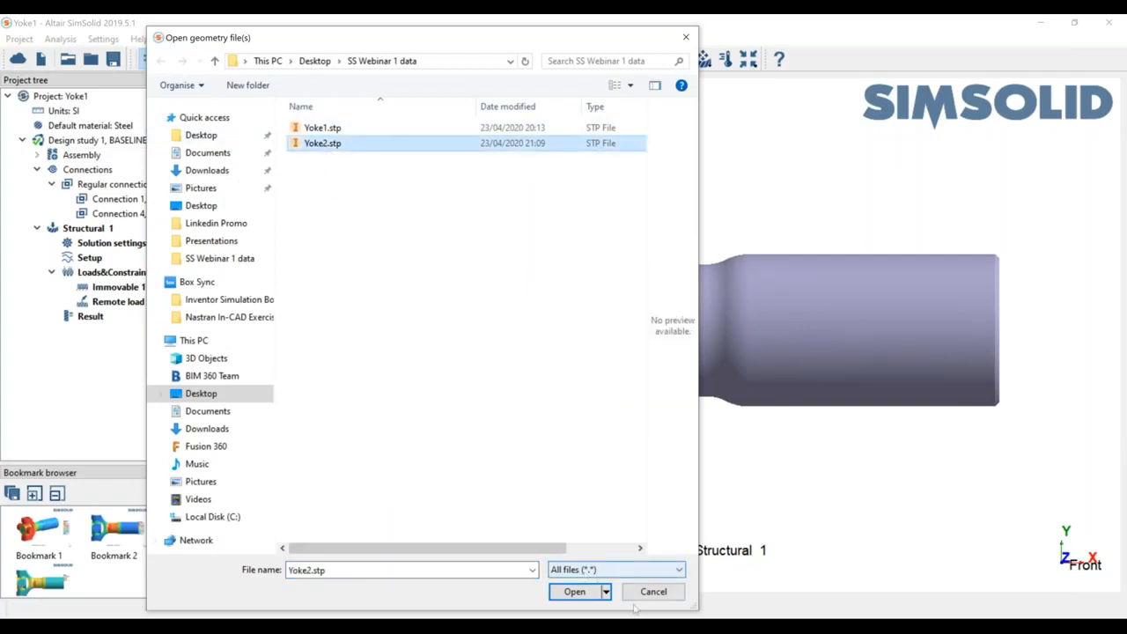
{"action": "left_click", "coordinate": [574, 592]}
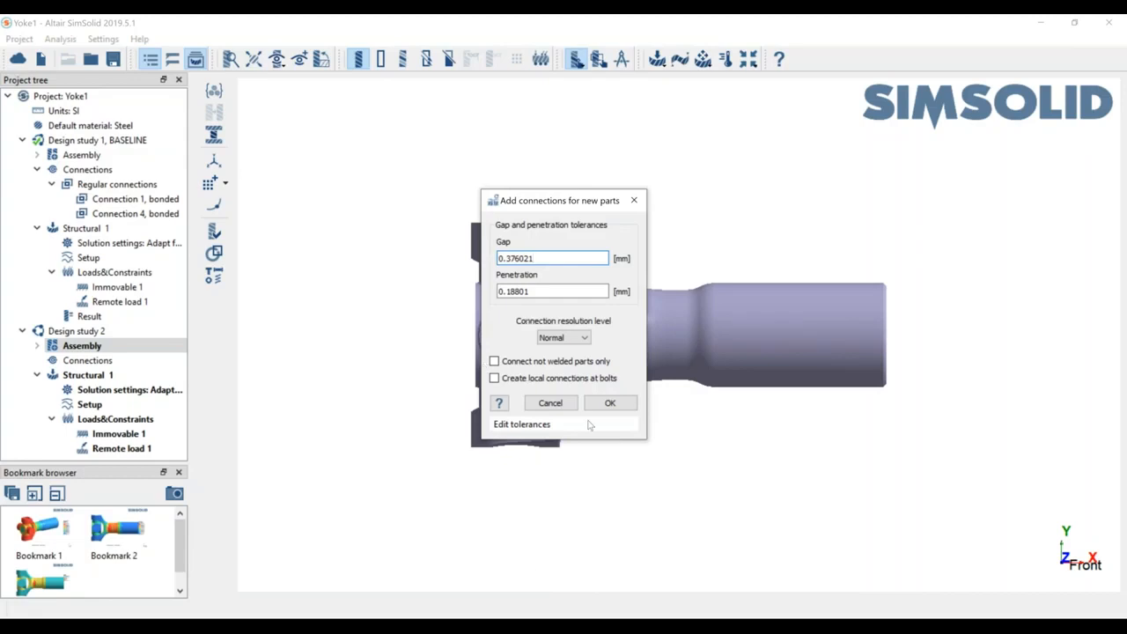
{"action": "left_click", "coordinate": [622, 404]}
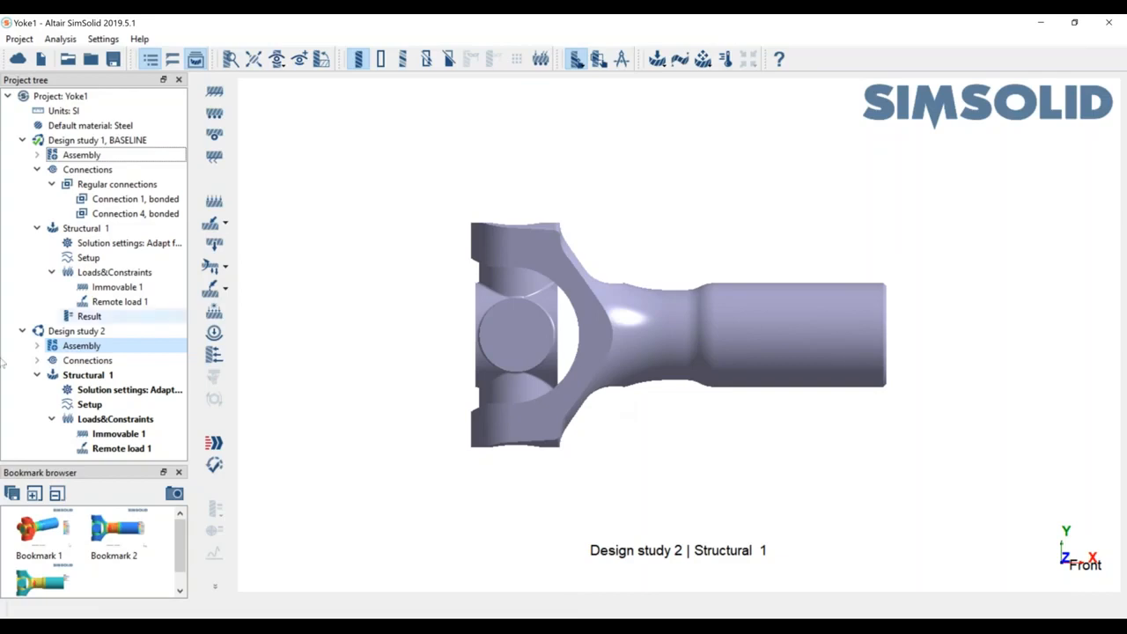
Step: Review the regular connections of Design study 2 one by one and delete Connection 3
{"action": "left_click", "coordinate": [37, 360]}
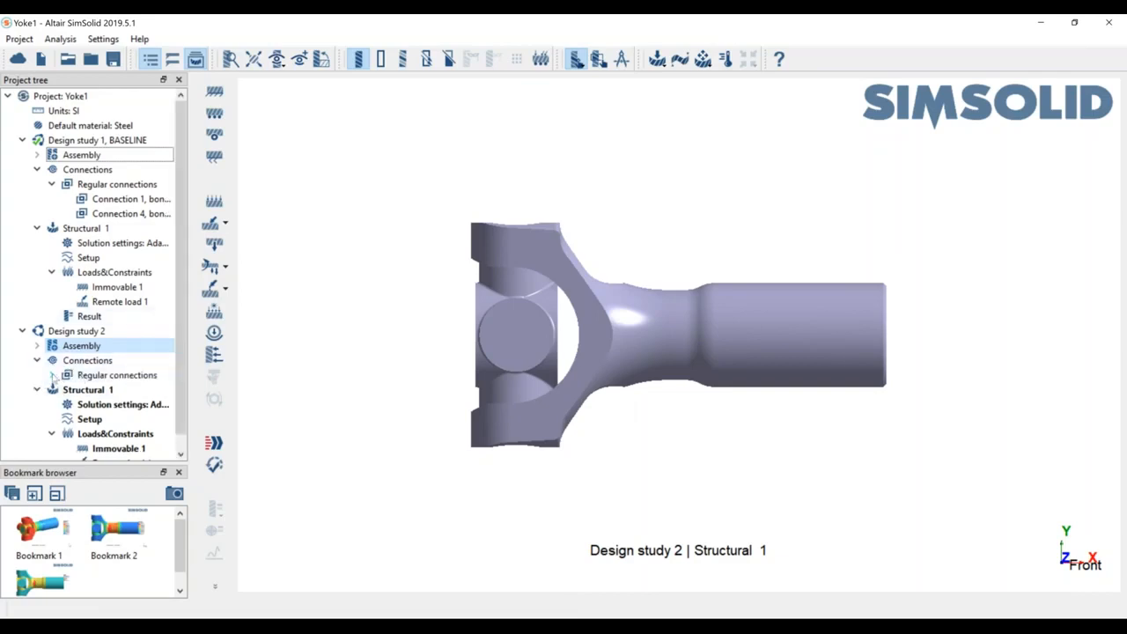
{"action": "left_click", "coordinate": [52, 374]}
{"action": "scroll", "coordinate": [119, 337], "scroll_direction": "down", "scroll_amount": 1}
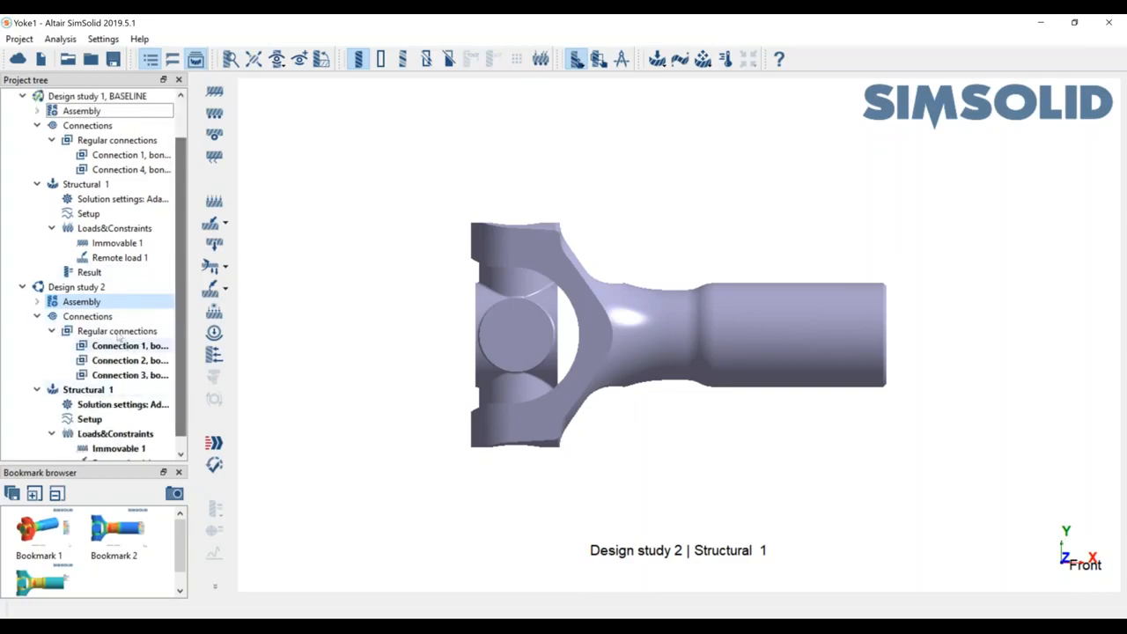
{"action": "left_click", "coordinate": [123, 347]}
{"action": "left_click", "coordinate": [126, 361]}
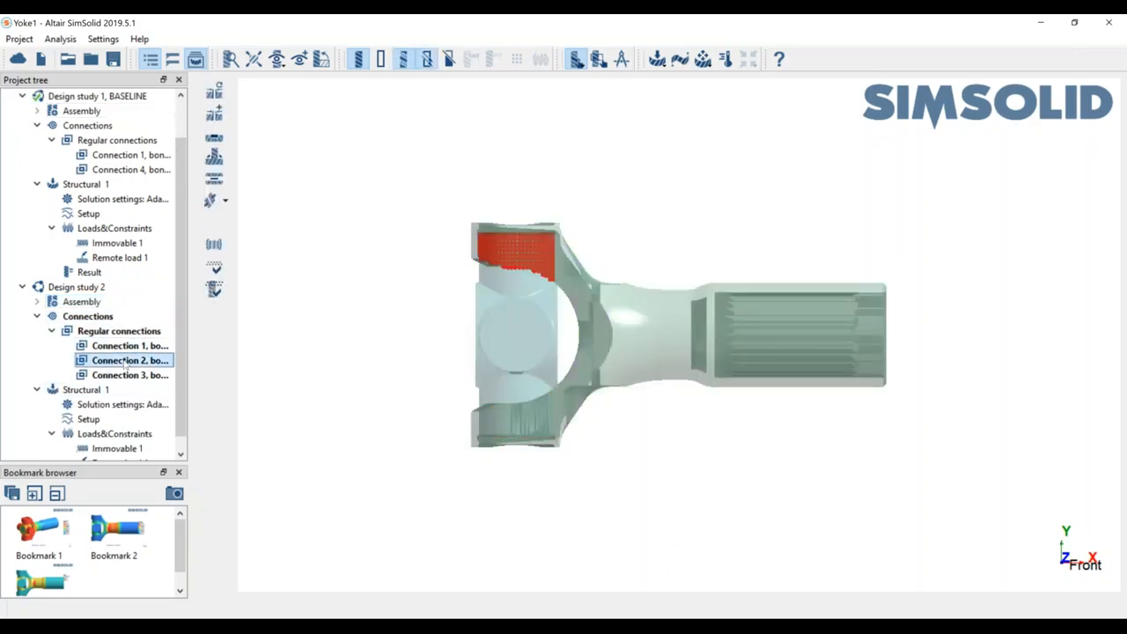
{"action": "left_click", "coordinate": [130, 375]}
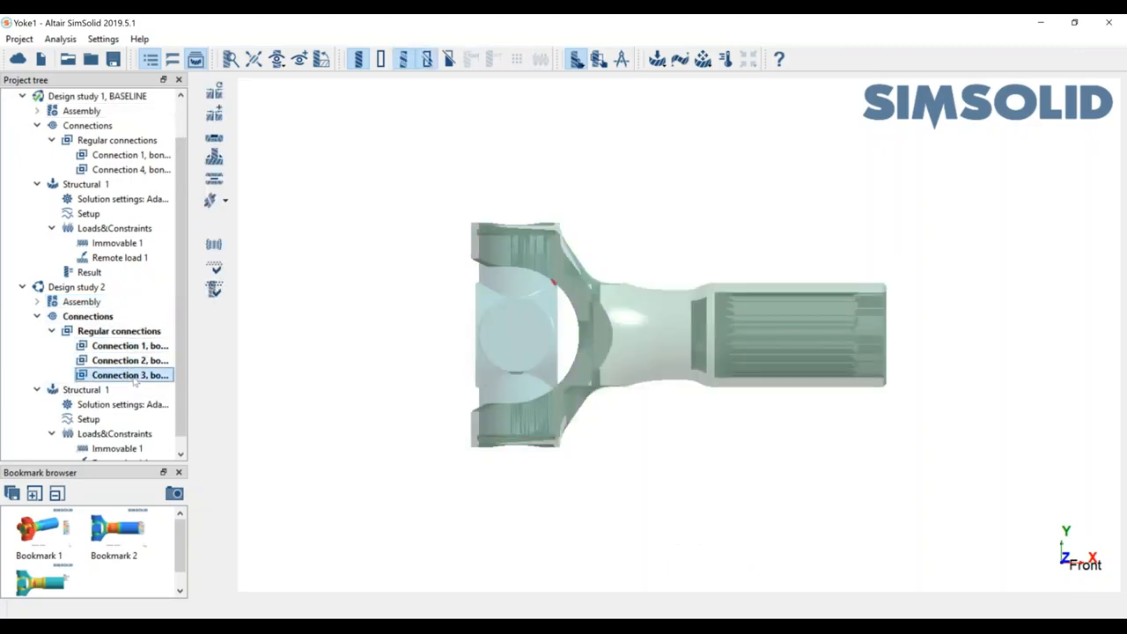
{"action": "right_click", "coordinate": [135, 380]}
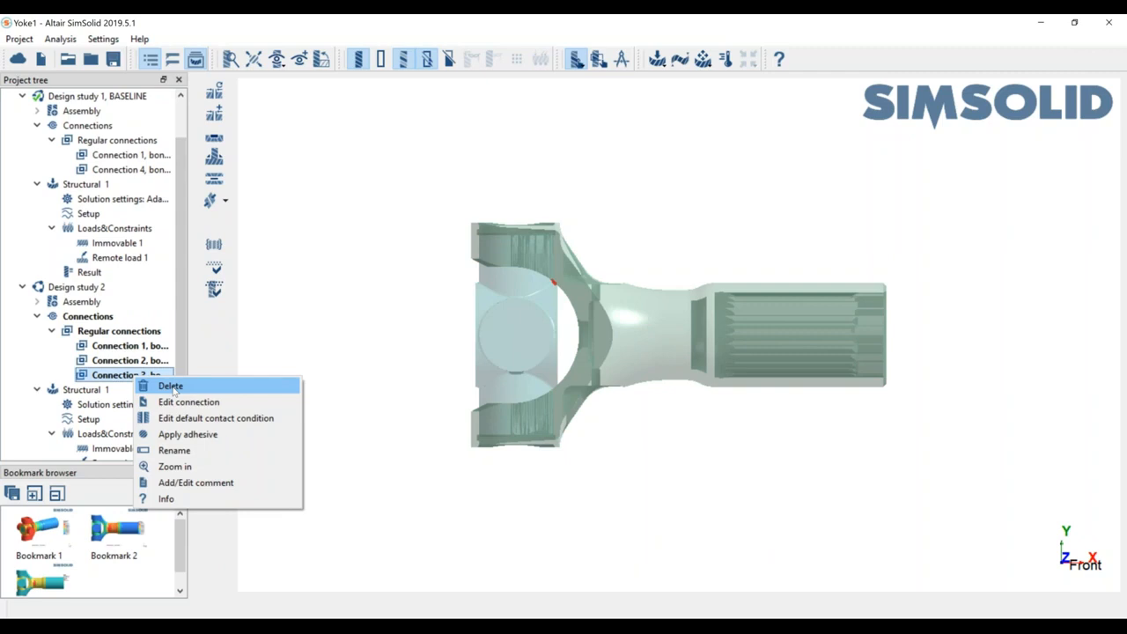
{"action": "left_click", "coordinate": [173, 387]}
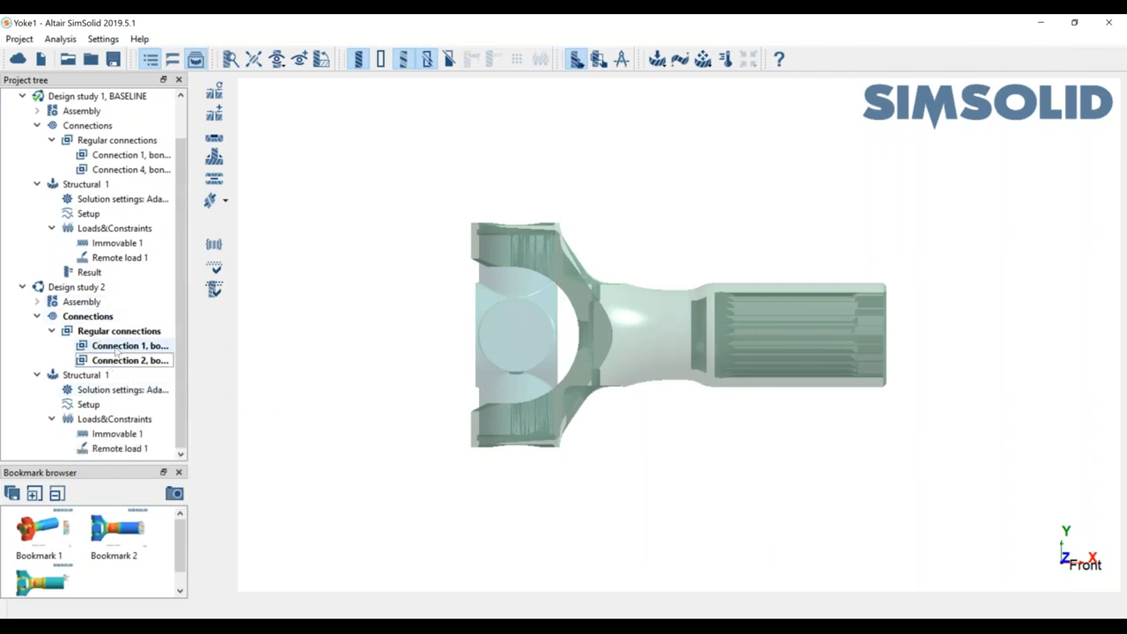
Step: Assign the default material to the unassigned parts of Design study 2 and solve its Structural 1 analysis
{"action": "left_click", "coordinate": [79, 288]}
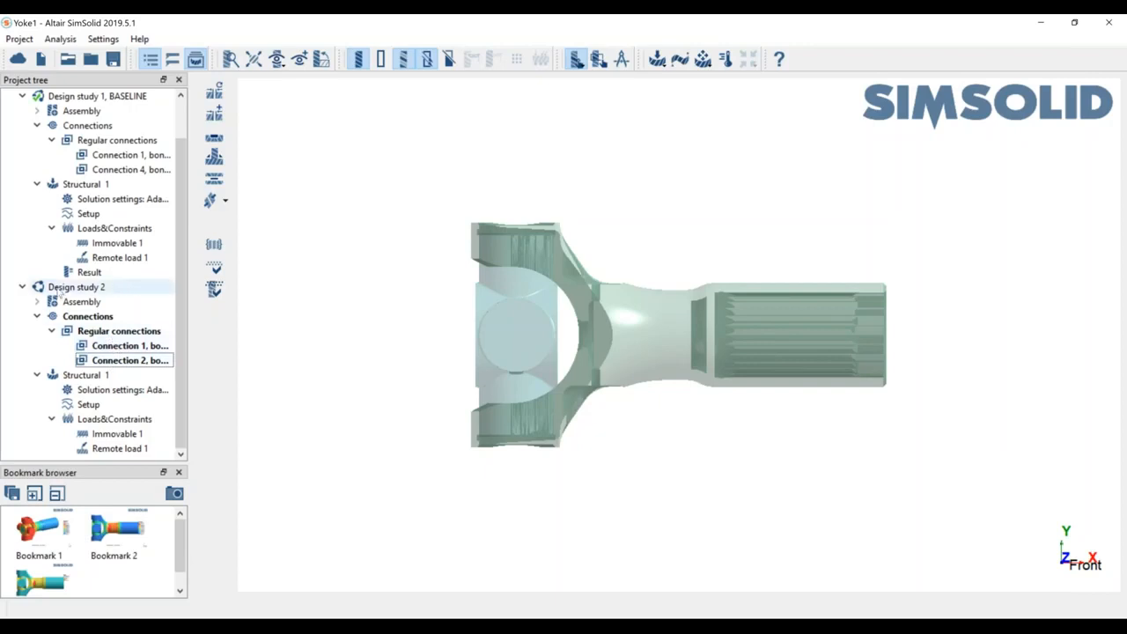
{"action": "left_click", "coordinate": [86, 377]}
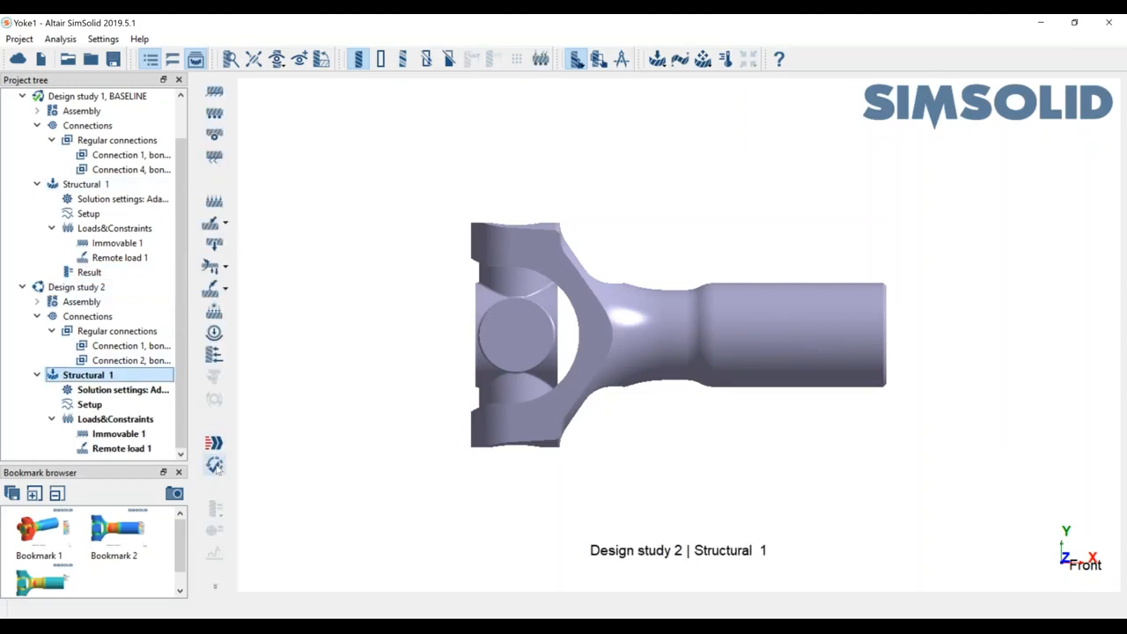
{"action": "left_click", "coordinate": [215, 465]}
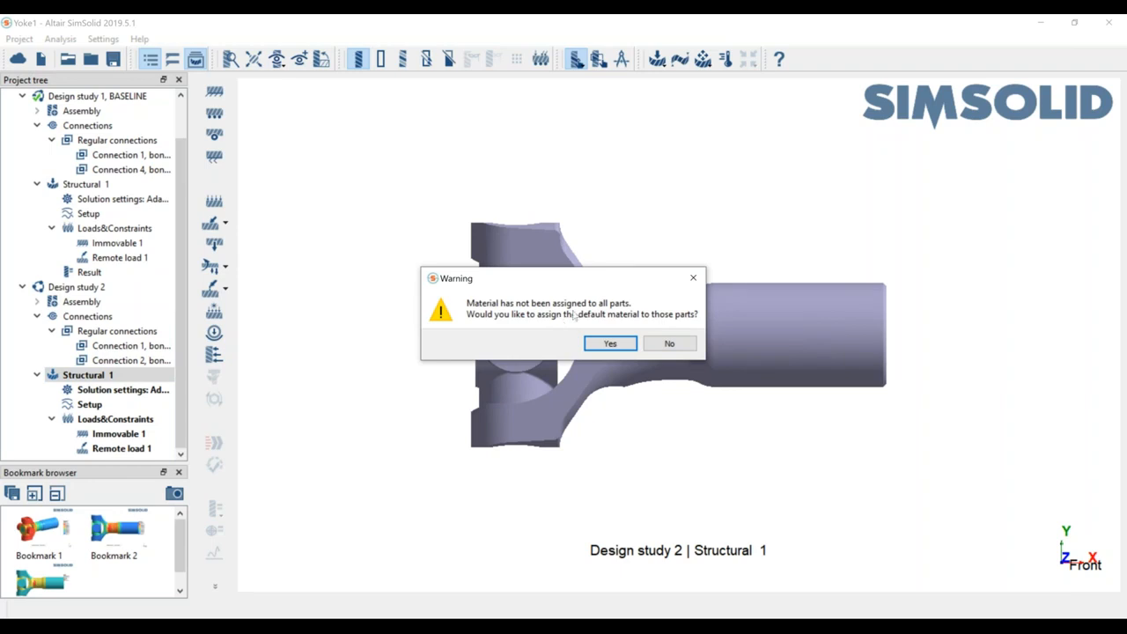
{"action": "left_click", "coordinate": [611, 345]}
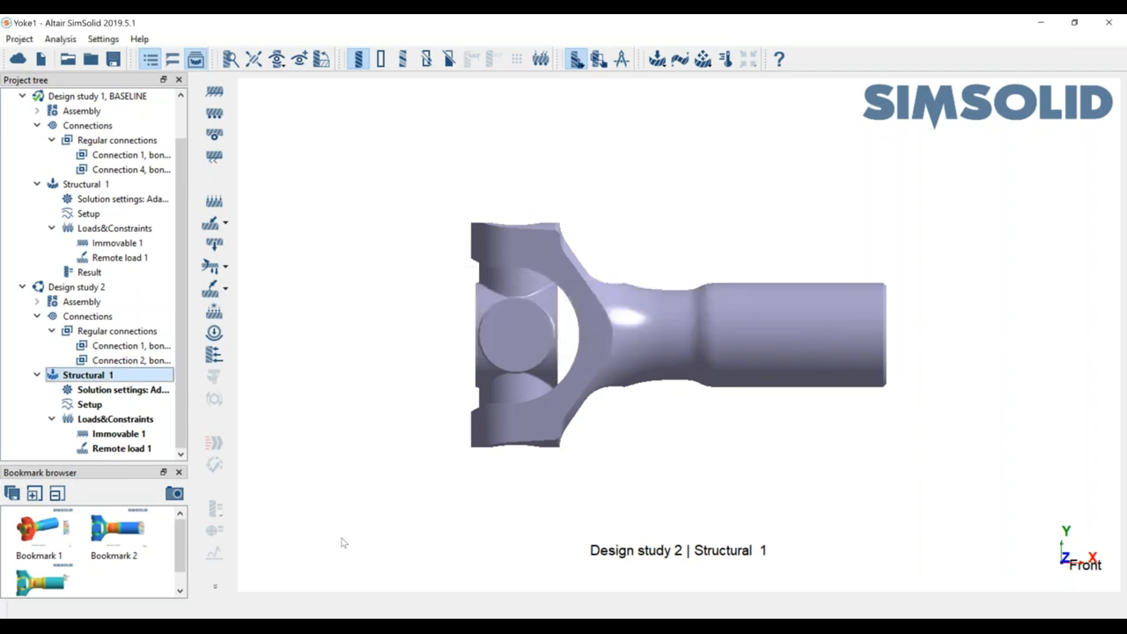
{"action": "left_click", "coordinate": [643, 343]}
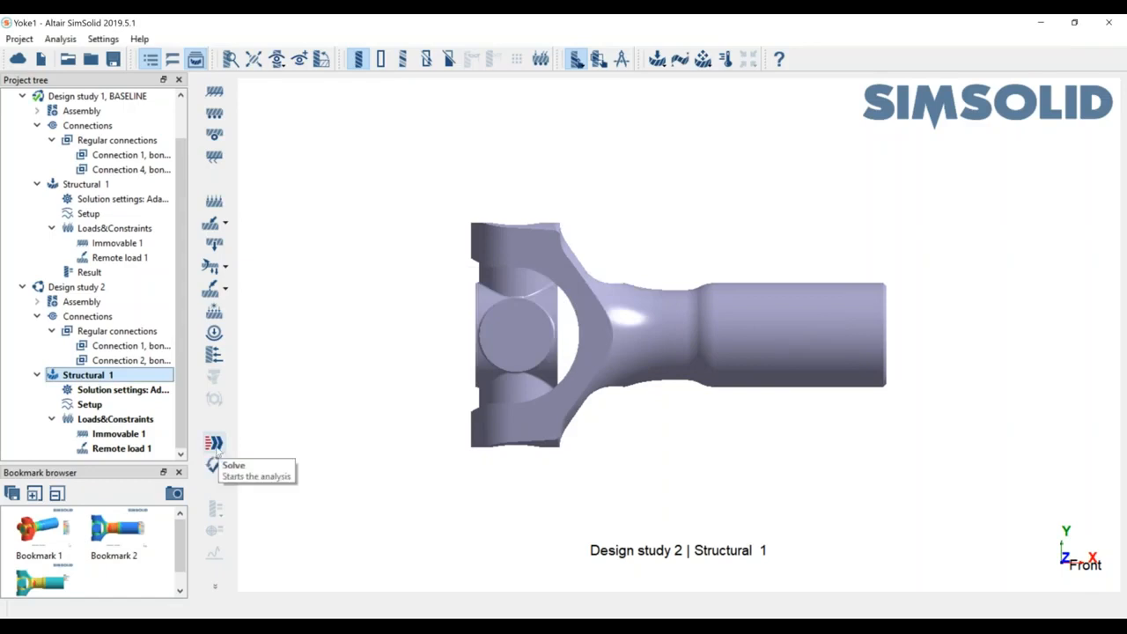
{"action": "left_click", "coordinate": [214, 444]}
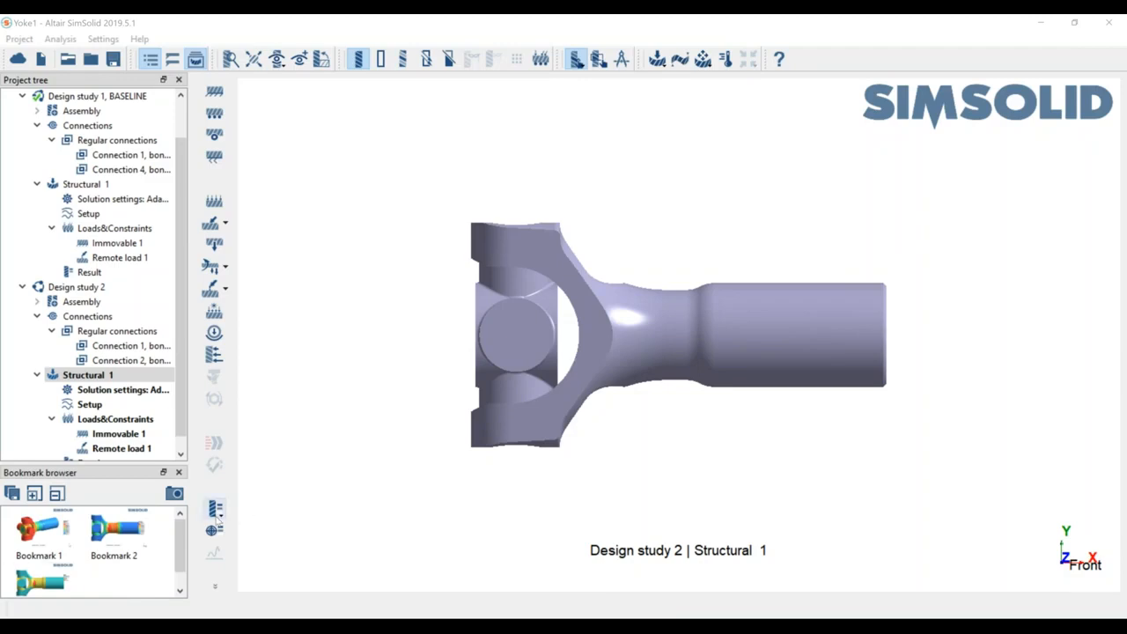
Step: Plot the displacement magnitude for Design study 2 and compare both studies' results using the Bookmark 1 view and legend
{"action": "left_click", "coordinate": [215, 511]}
{"action": "left_click", "coordinate": [300, 451]}
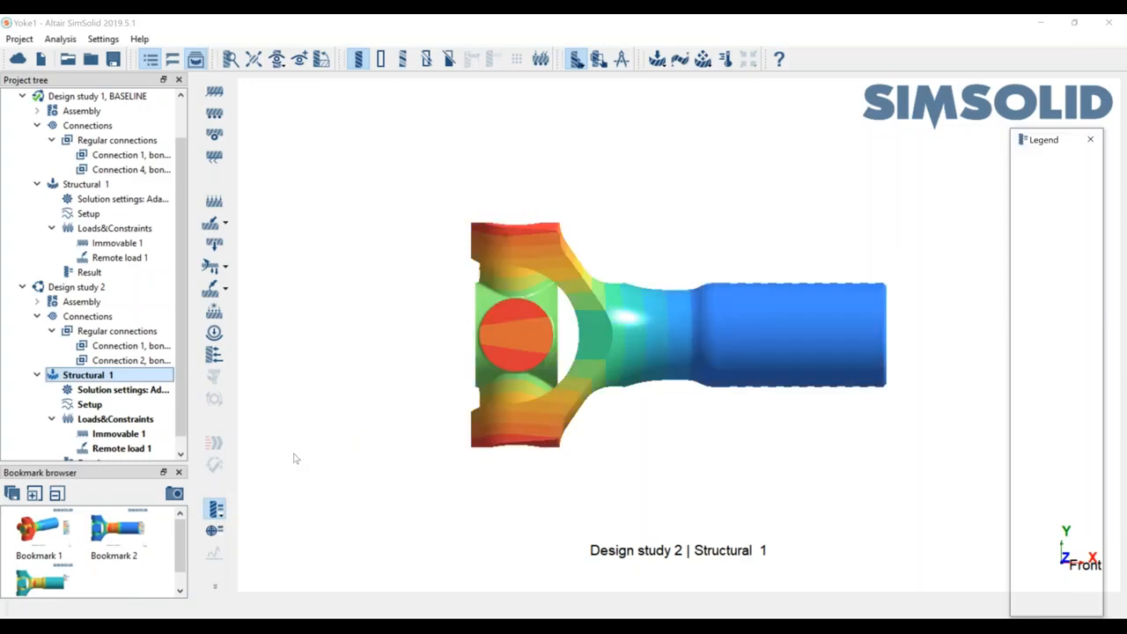
{"action": "left_click", "coordinate": [38, 533]}
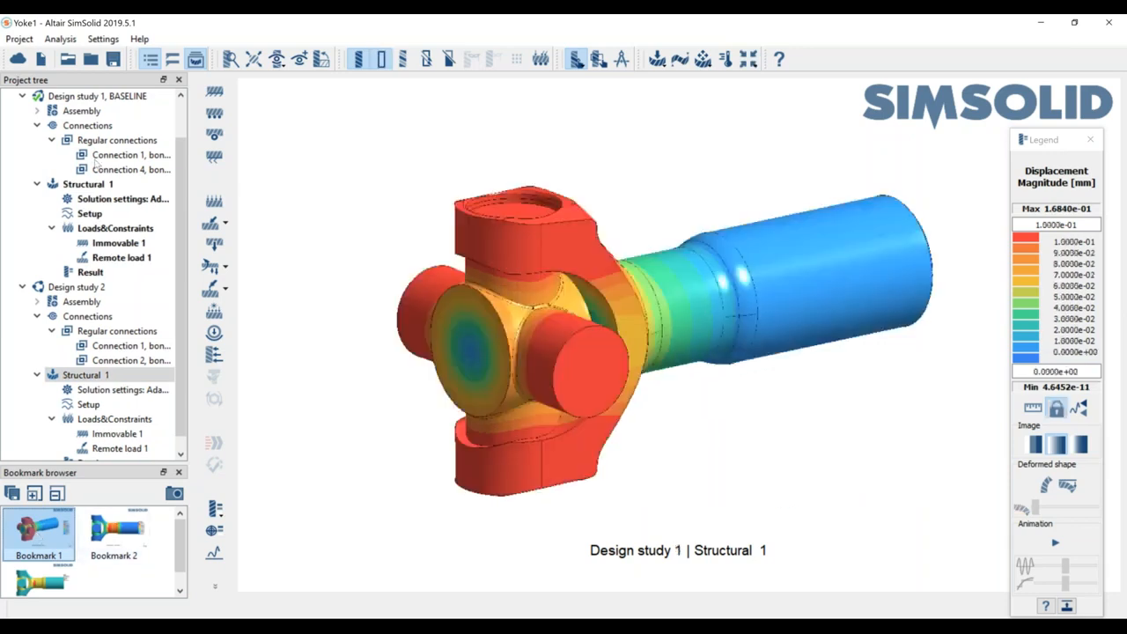
{"action": "left_click_drag", "start_coordinate": [183, 327], "coordinate": [178, 380]}
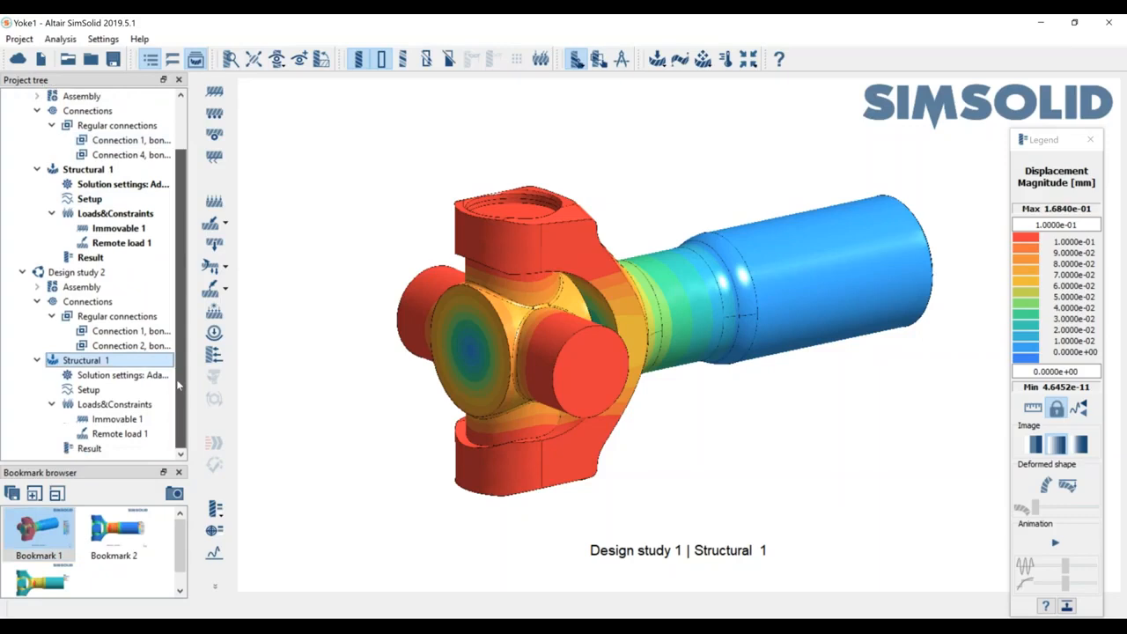
{"action": "left_click", "coordinate": [91, 450]}
{"action": "left_click", "coordinate": [83, 257]}
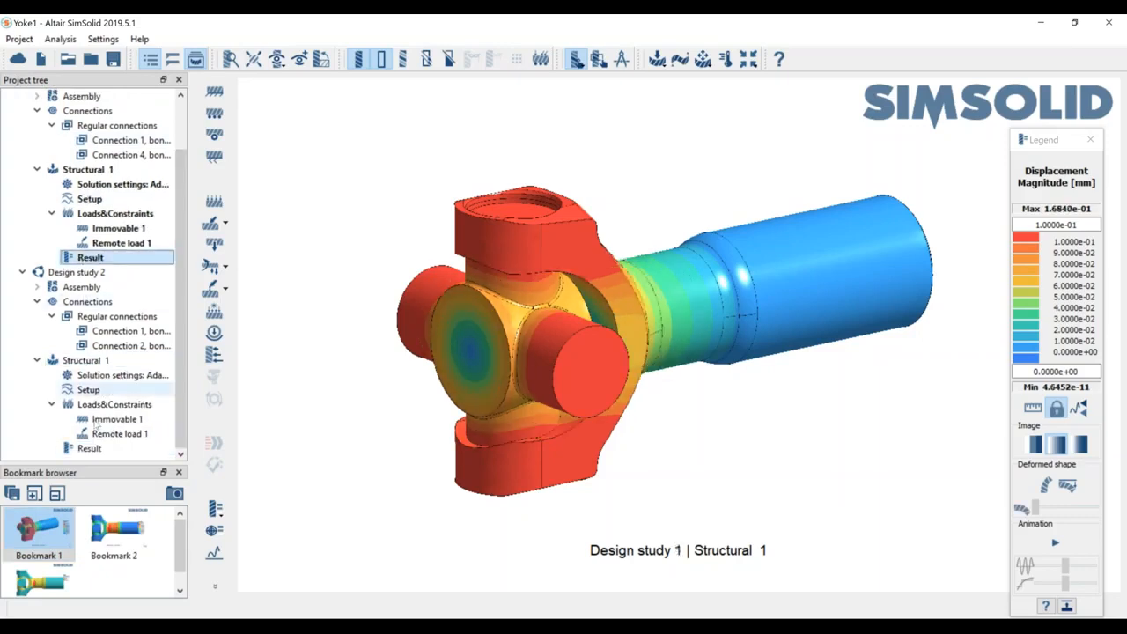
{"action": "left_click", "coordinate": [86, 448]}
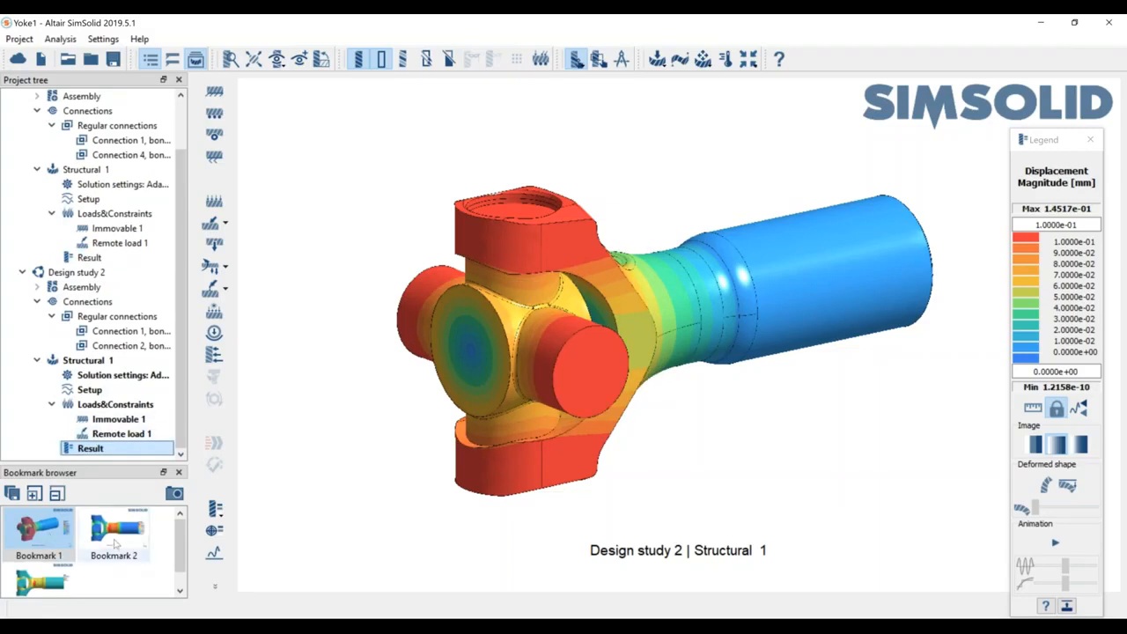
Step: Compare Von Mises stress and safety factor between both design studies using Bookmarks 2 and 3, and close the safety zones dialog
{"action": "left_click", "coordinate": [116, 539]}
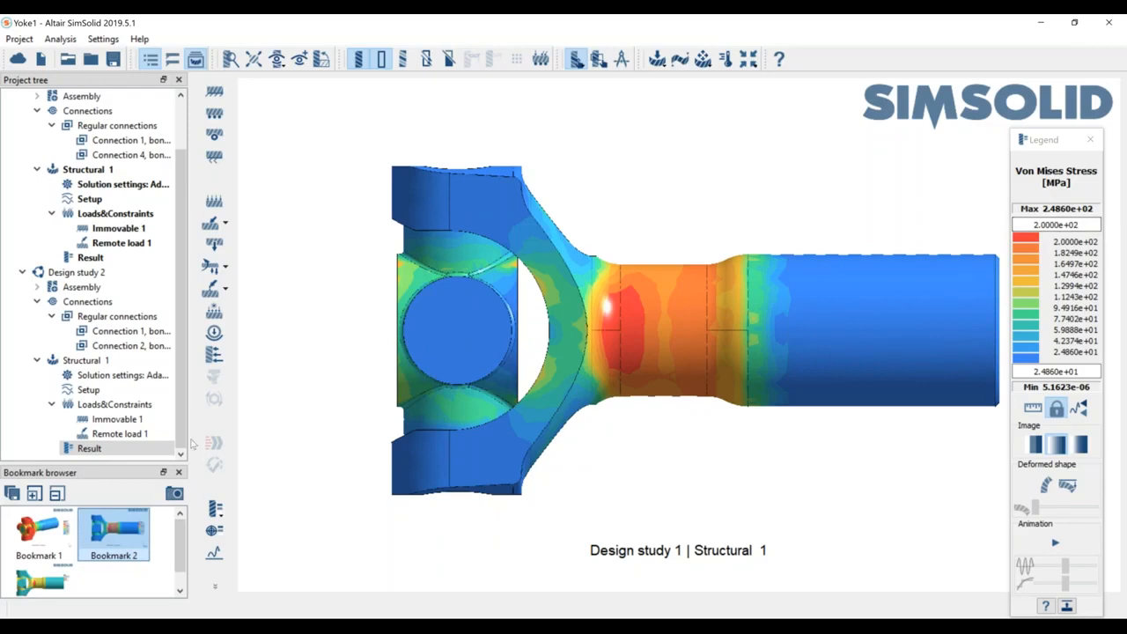
{"action": "left_click", "coordinate": [94, 450]}
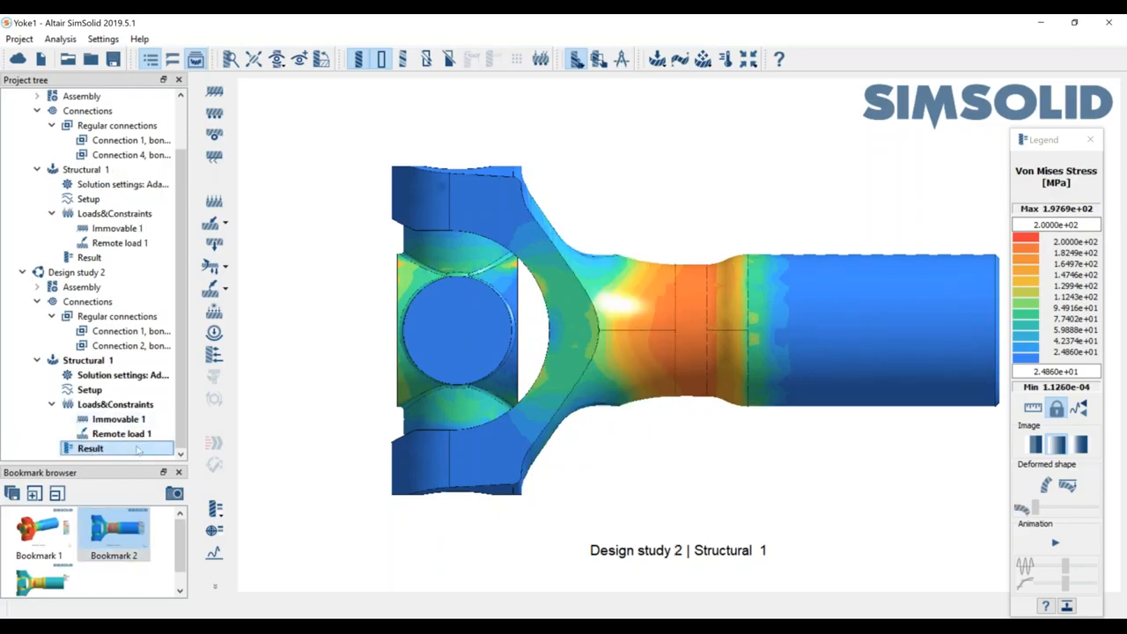
{"action": "left_click", "coordinate": [40, 586]}
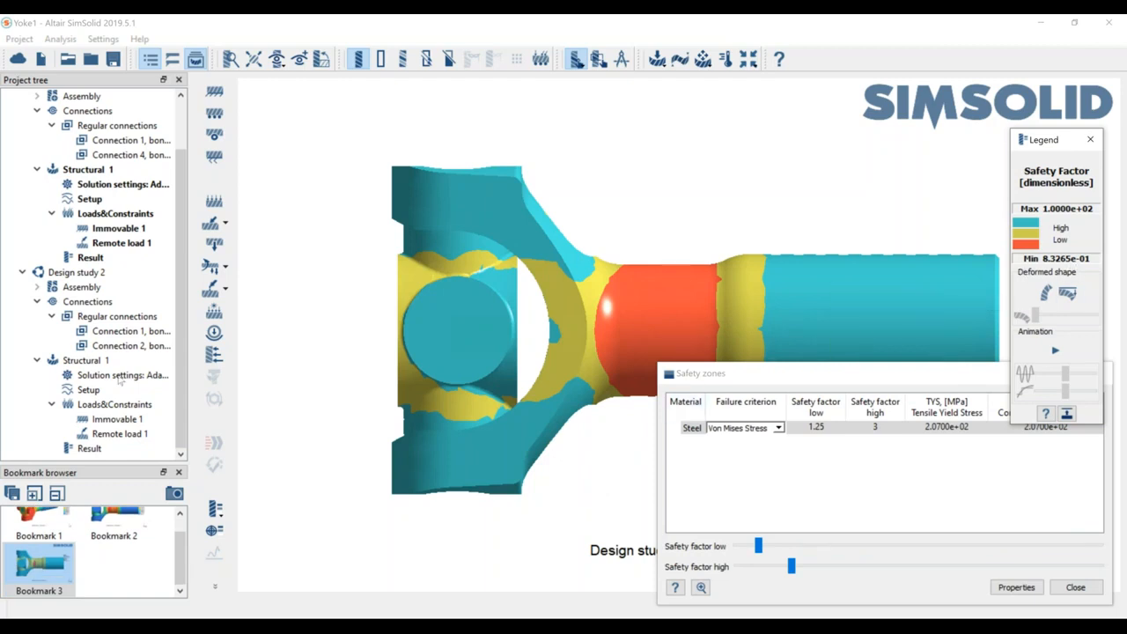
{"action": "left_click", "coordinate": [92, 449]}
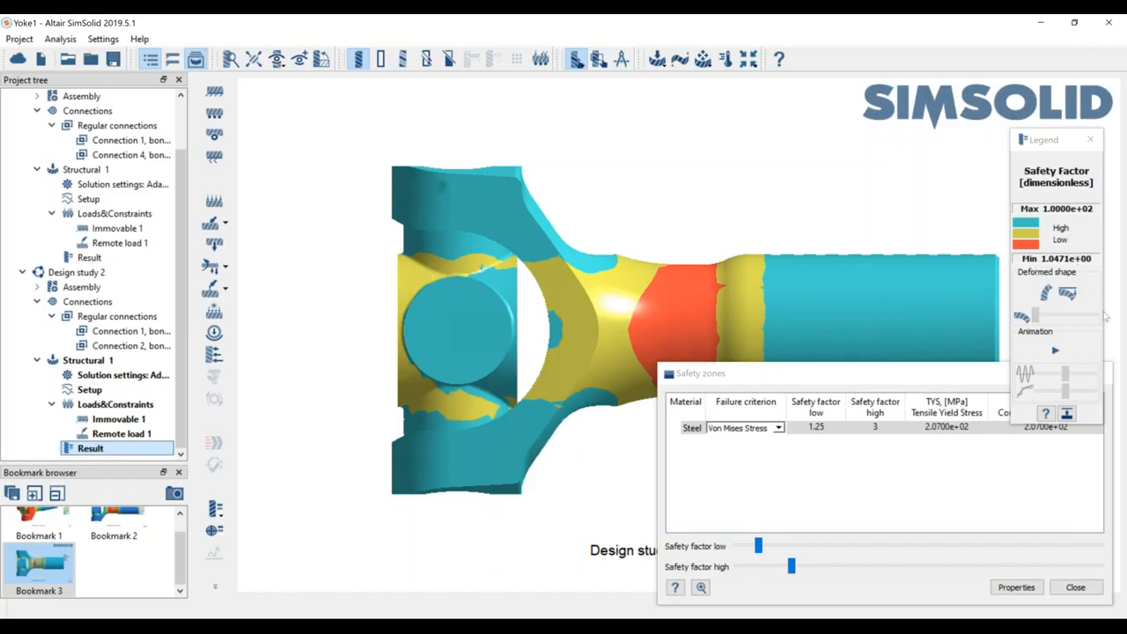
{"action": "left_click_drag", "start_coordinate": [875, 377], "coordinate": [651, 318]}
{"action": "left_click", "coordinate": [875, 318]}
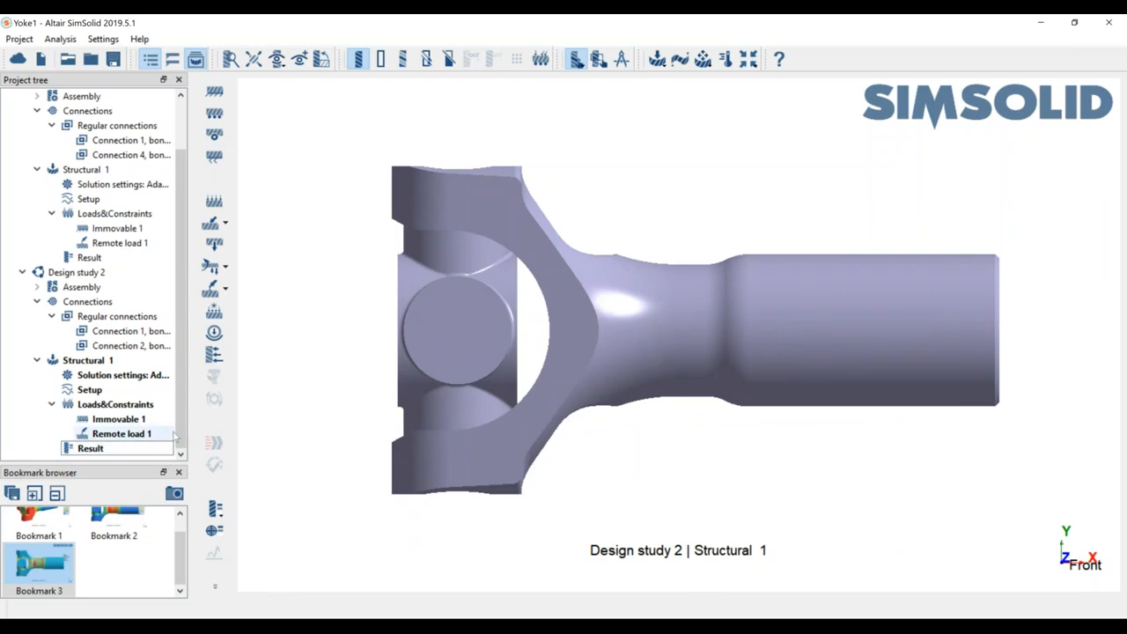
Step: Create a structural superposition in Design study 2 from Structural 1 with a scale of 2 and solve it
{"action": "left_click", "coordinate": [748, 63]}
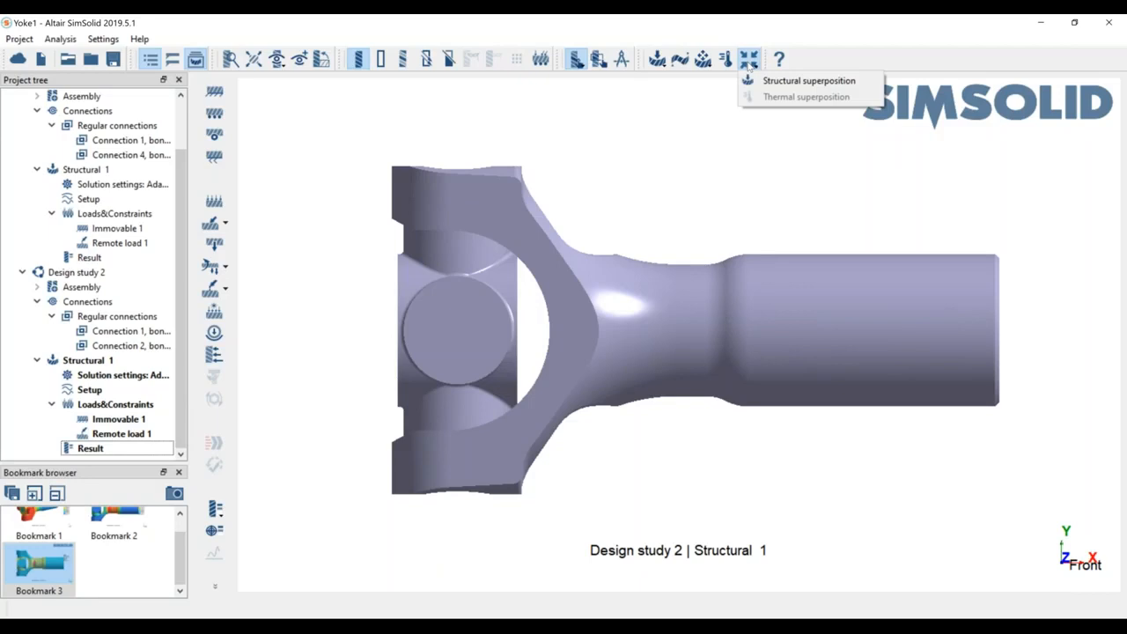
{"action": "left_click", "coordinate": [791, 82]}
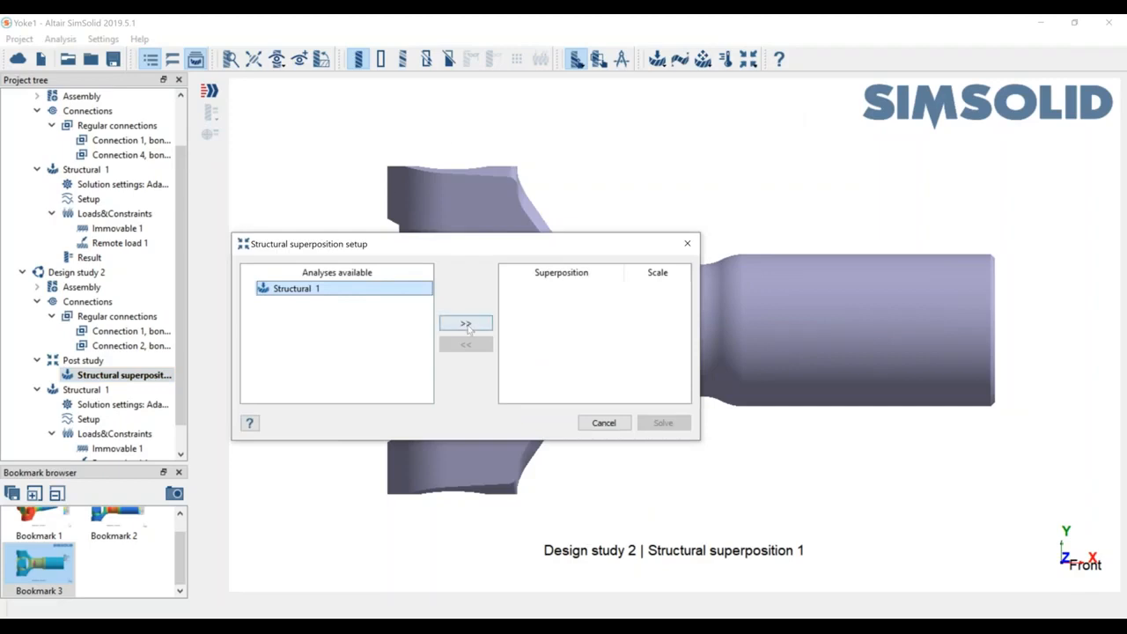
{"action": "left_click", "coordinate": [465, 325]}
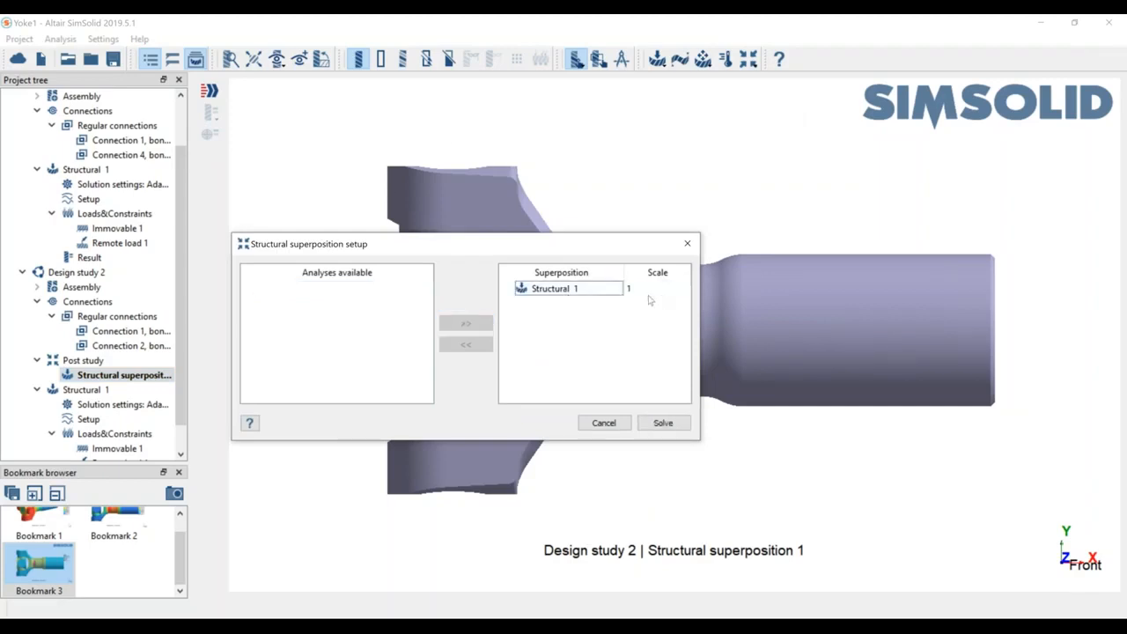
{"action": "double_click", "coordinate": [647, 289]}
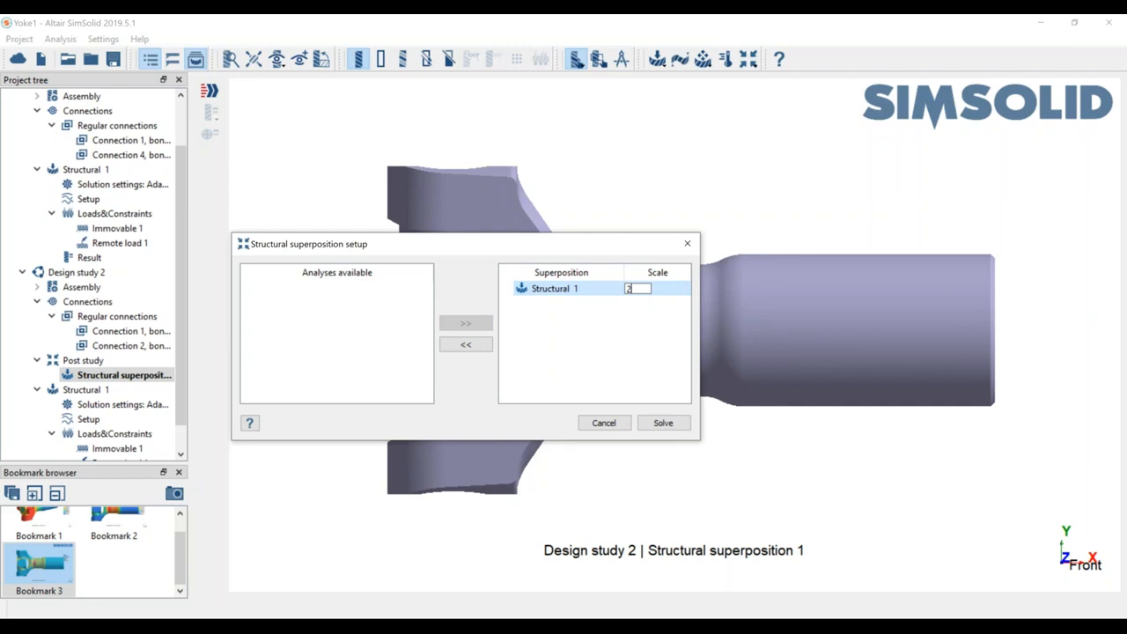
{"action": "type", "text": "2"}
{"action": "left_click", "coordinate": [663, 422]}
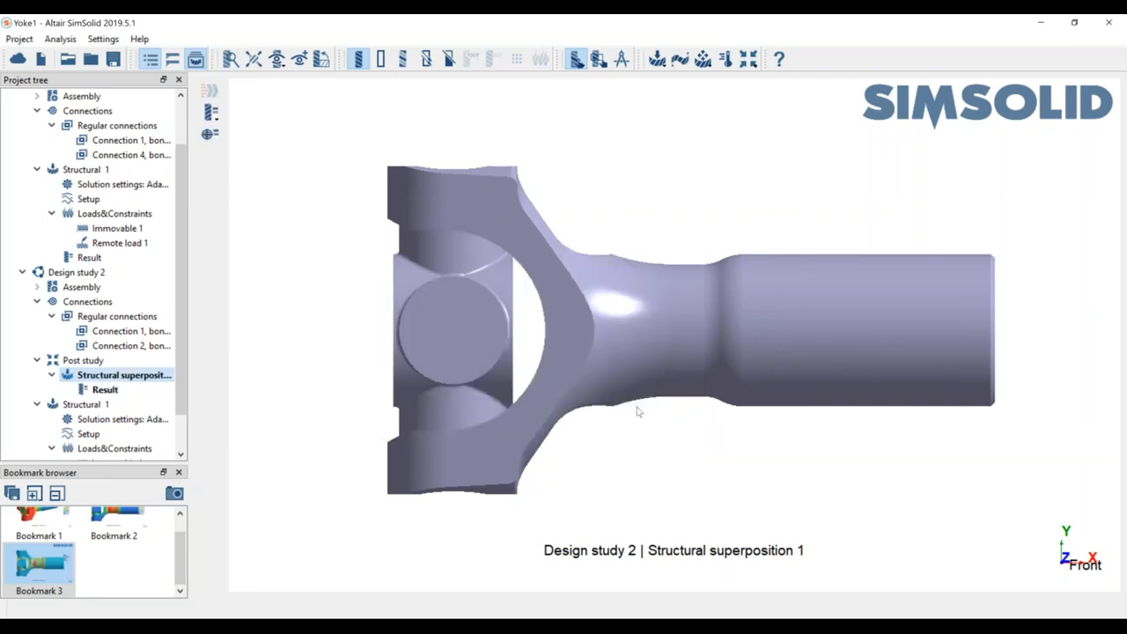
Step: Plot the Von Mises stress for the structural superposition result
{"action": "left_click", "coordinate": [107, 390]}
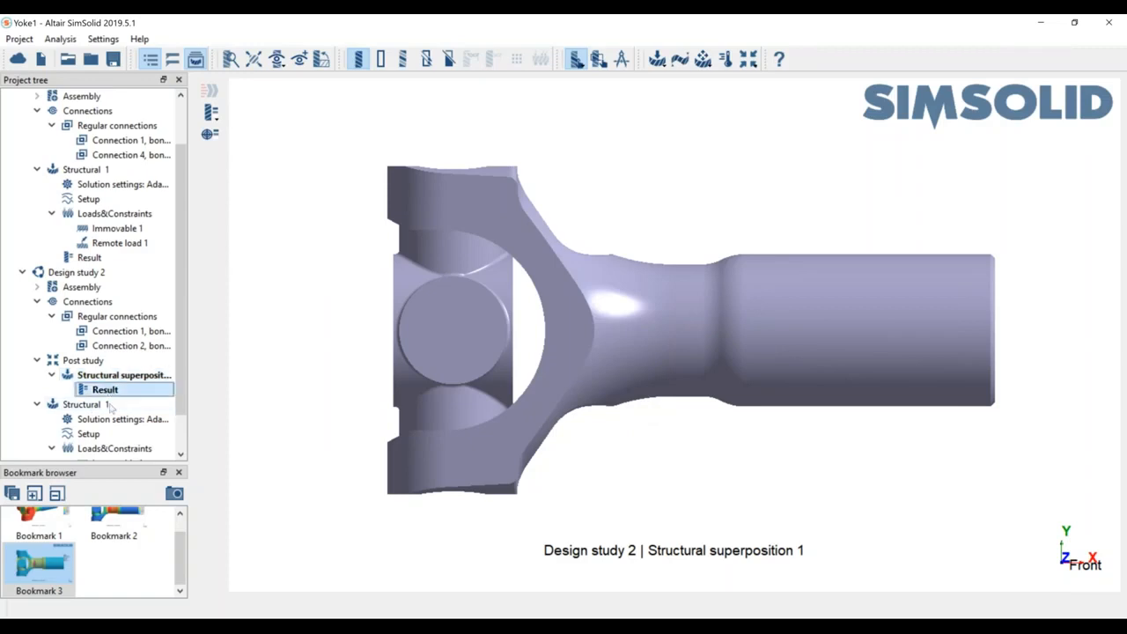
{"action": "left_click", "coordinate": [210, 112]}
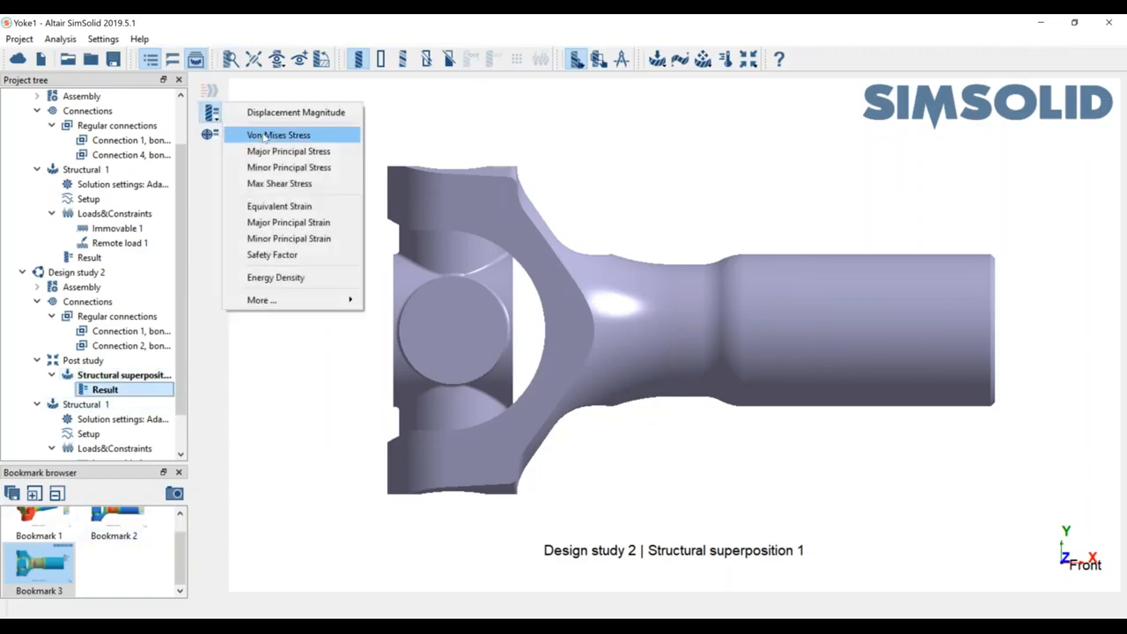
{"action": "left_click", "coordinate": [273, 135]}
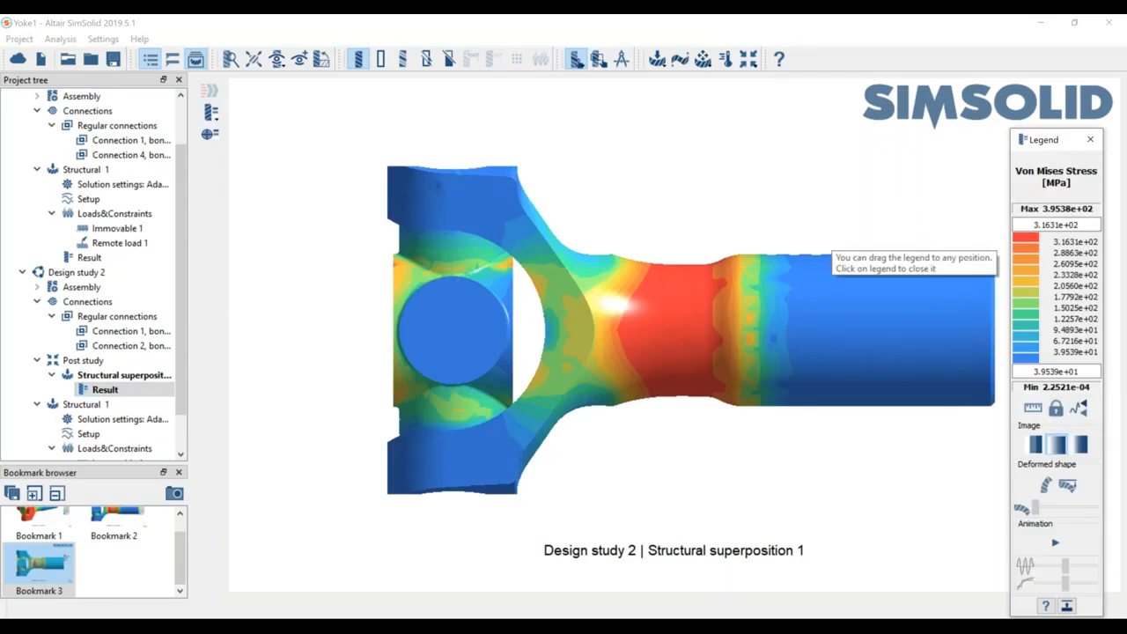
Step: Recall Bookmarks 3 and 2, and show the superposition result with Bookmark 2's Von Mises stress view and legend for comparison
{"action": "left_click", "coordinate": [42, 568]}
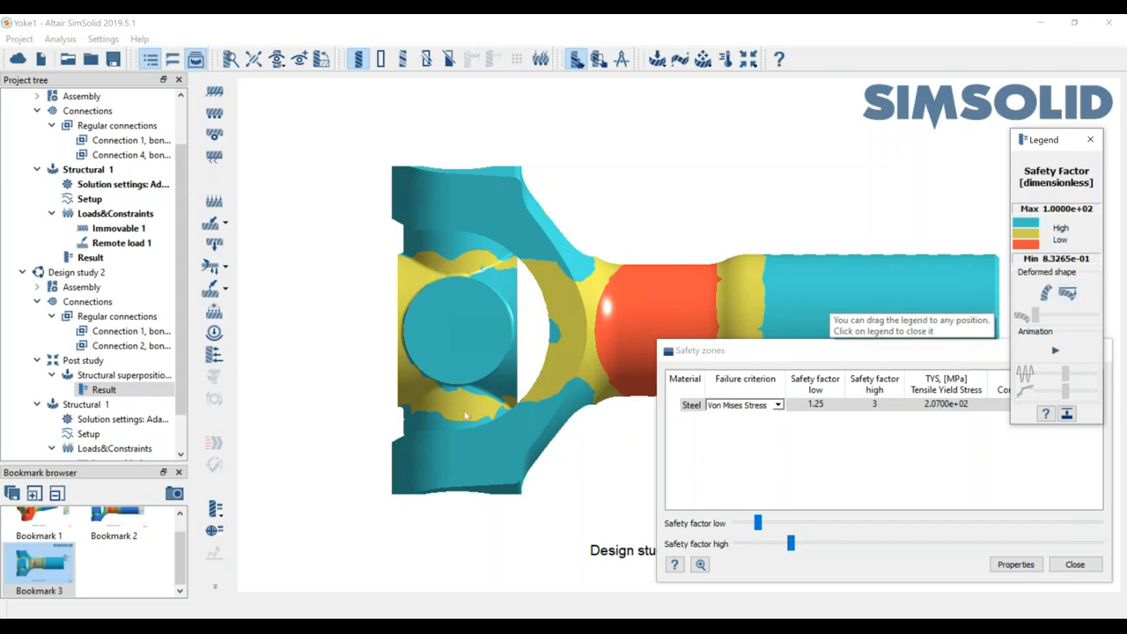
{"action": "left_click", "coordinate": [104, 390]}
{"action": "right_click", "coordinate": [109, 394]}
{"action": "left_click", "coordinate": [116, 530]}
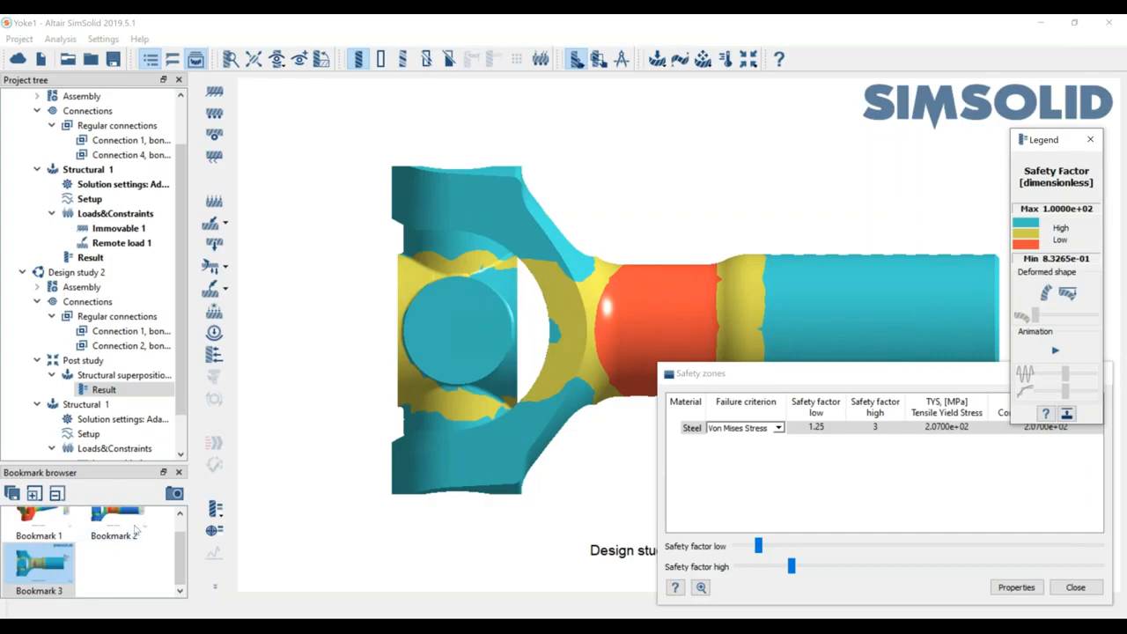
{"action": "left_click", "coordinate": [134, 528]}
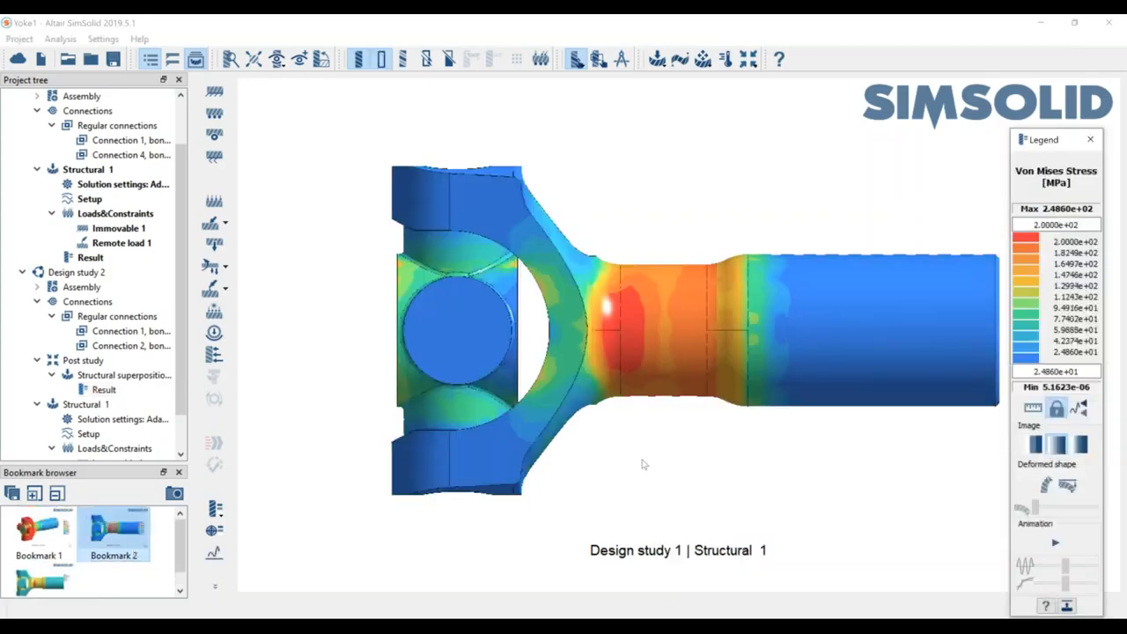
{"action": "left_click", "coordinate": [104, 389]}
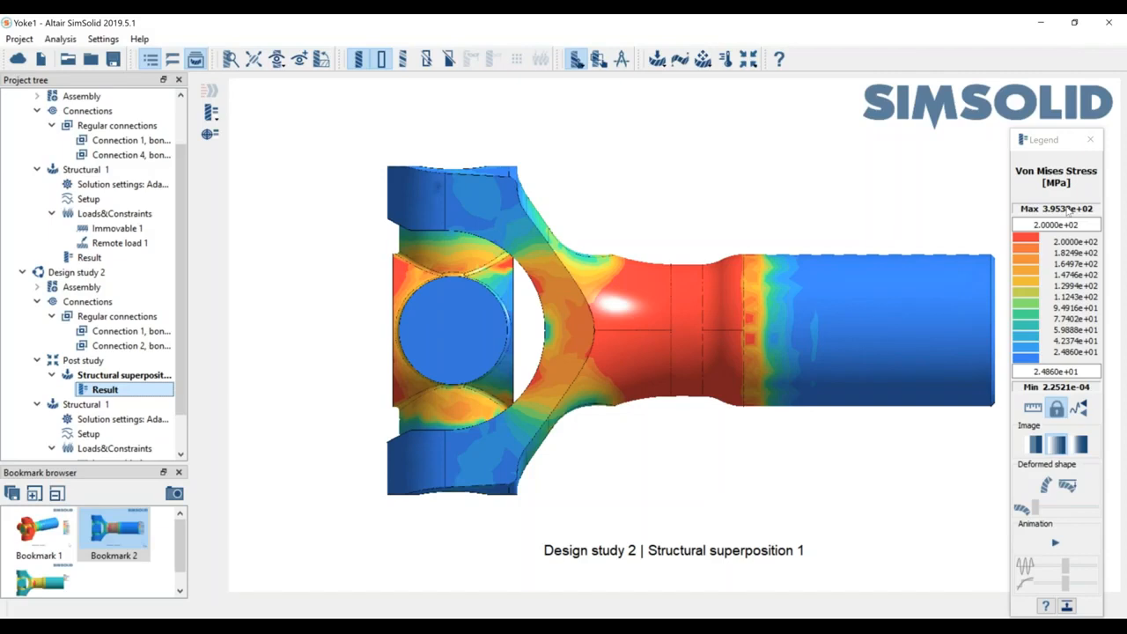
Step: Switch to the PowerPoint slide show and advance to the "SimSolid – Take it for a spin" slide
{"action": "key", "text": "super+Tab"}
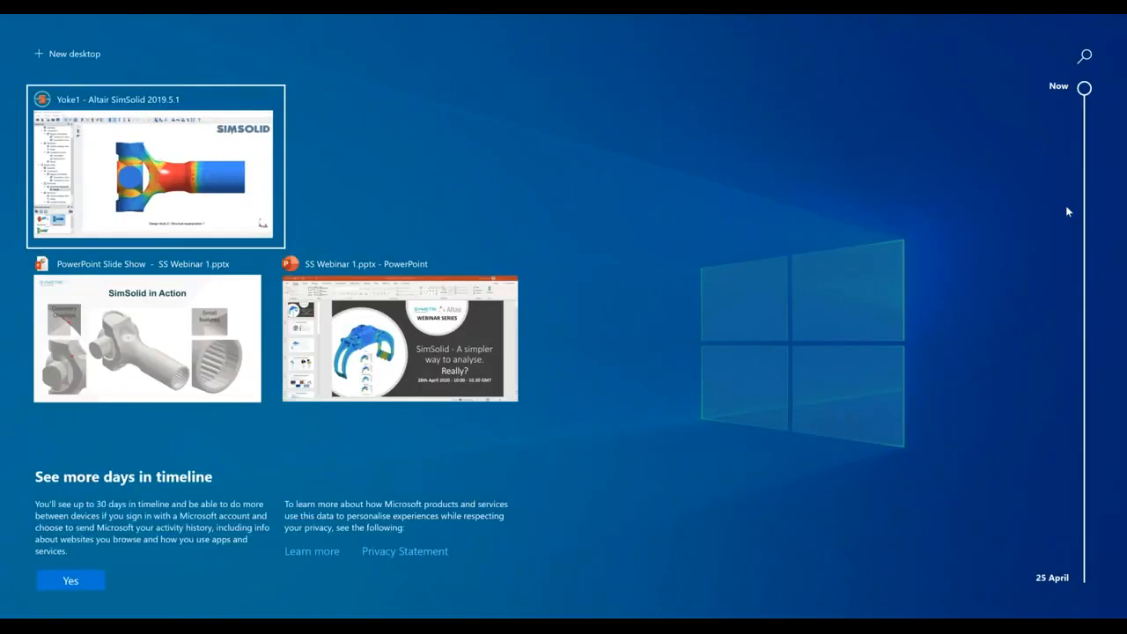
{"action": "key", "text": "Return"}
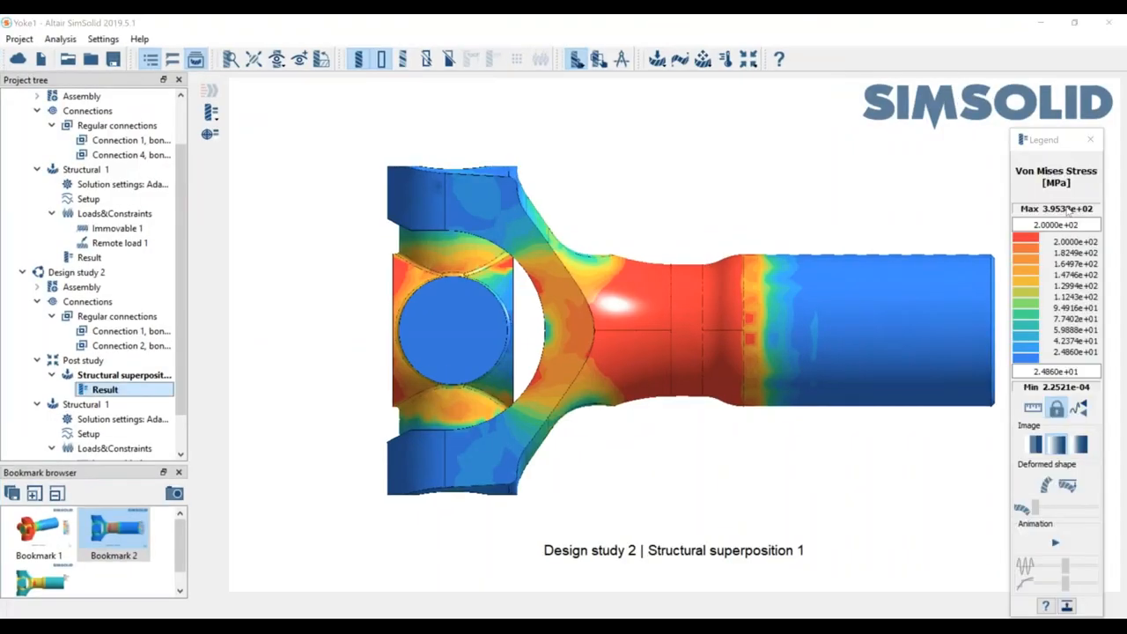
{"action": "key", "text": "super+Tab"}
{"action": "key", "text": "alt+Tab"}
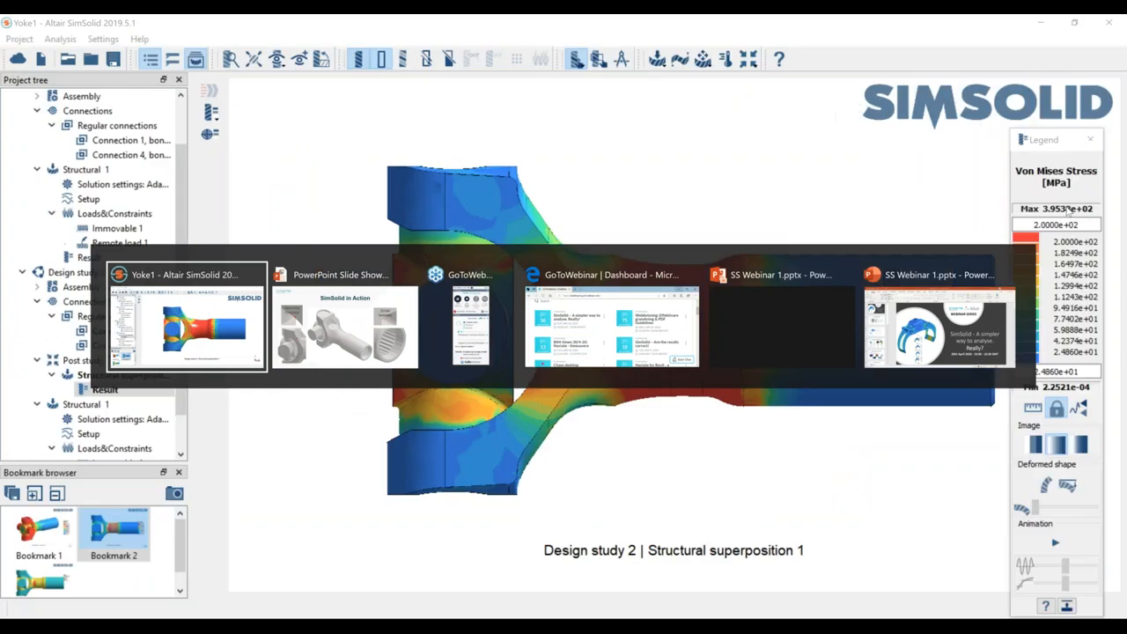
{"action": "key", "text": "alt+Tab"}
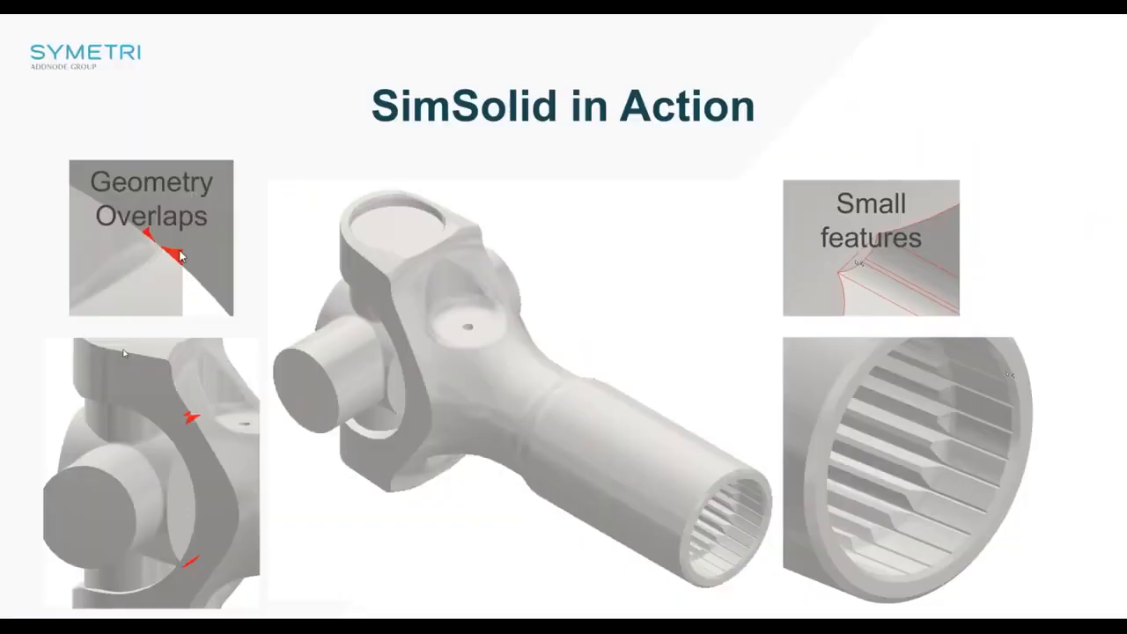
{"action": "key", "text": "Right"}
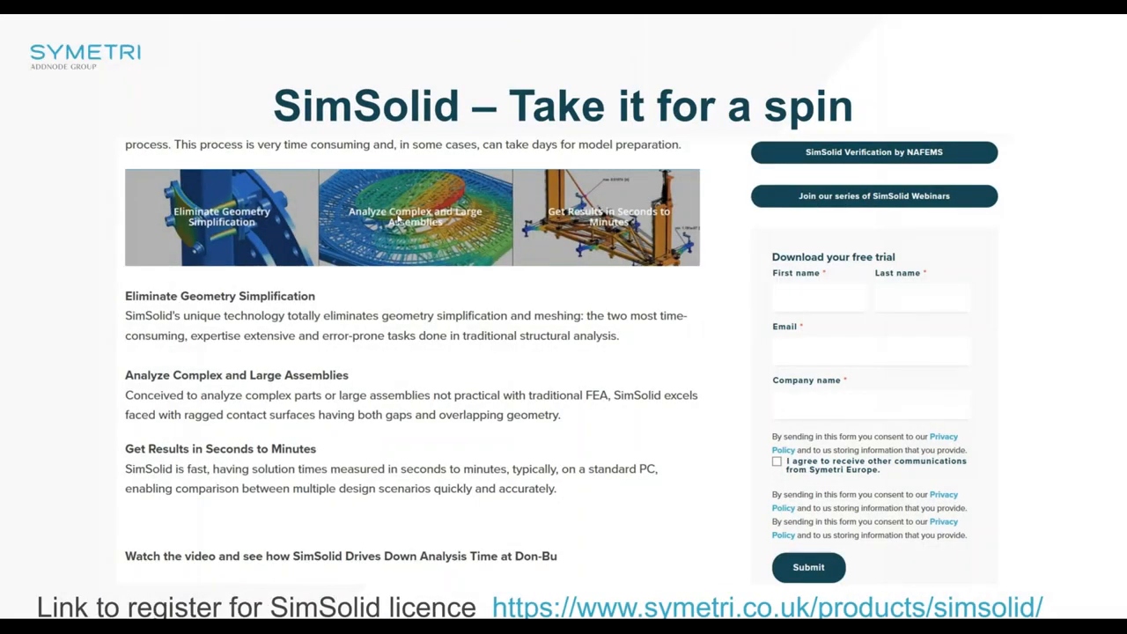